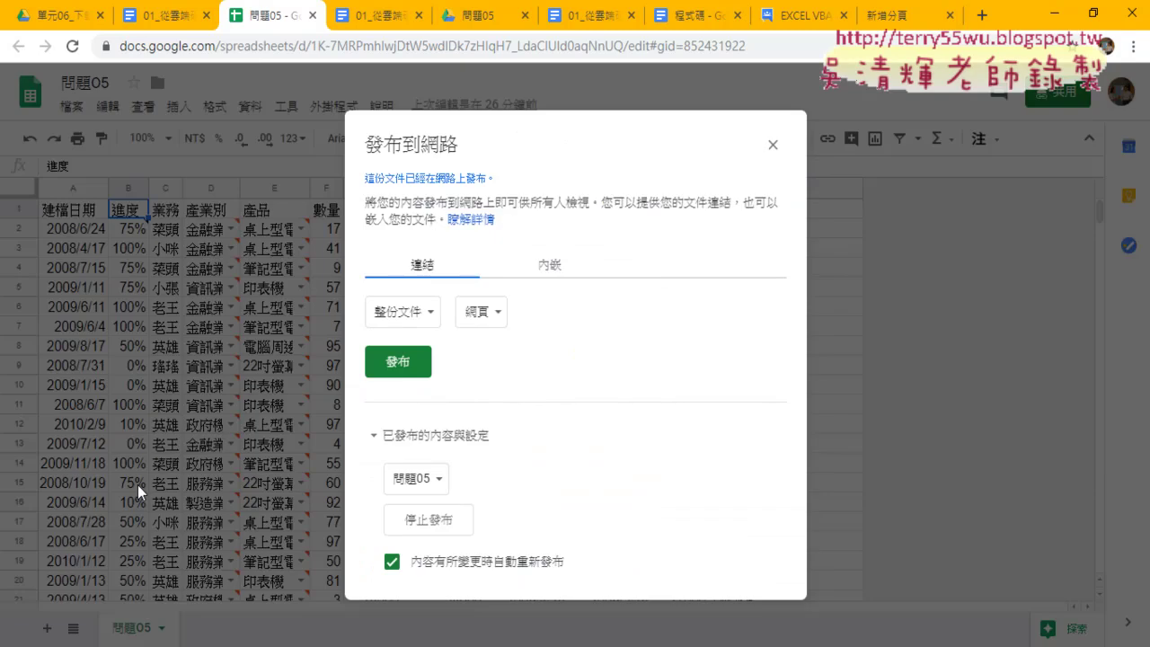
- Publish only the 問題05 sheet and look over the link format options without changing them
click(419, 313)
click(408, 351)
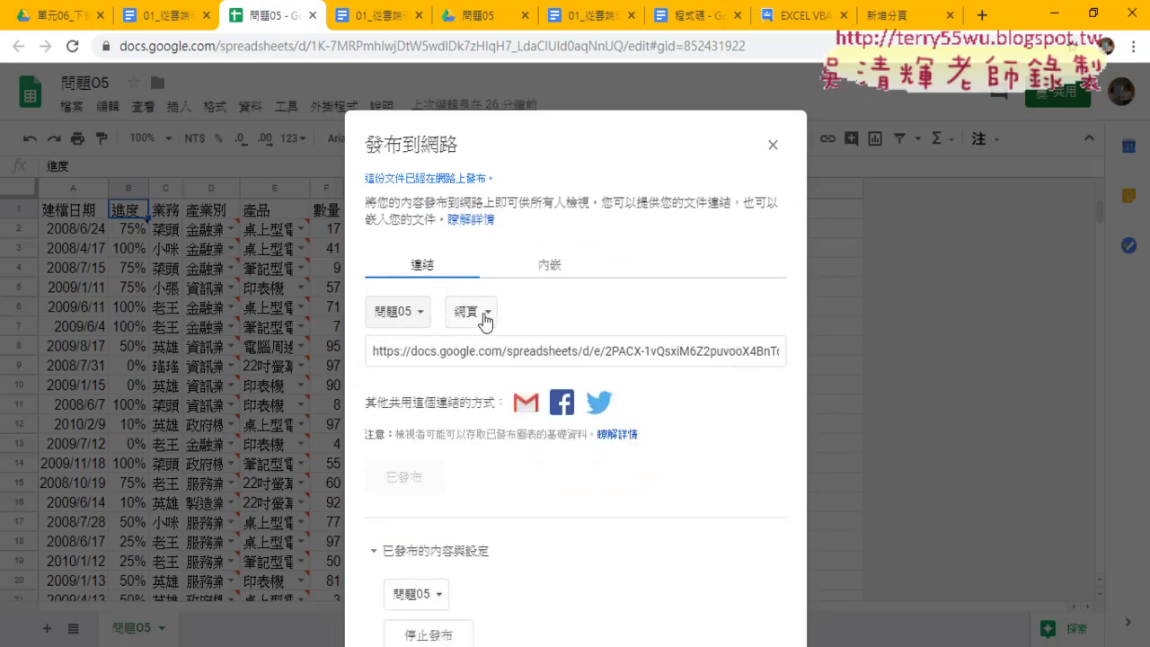
click(485, 315)
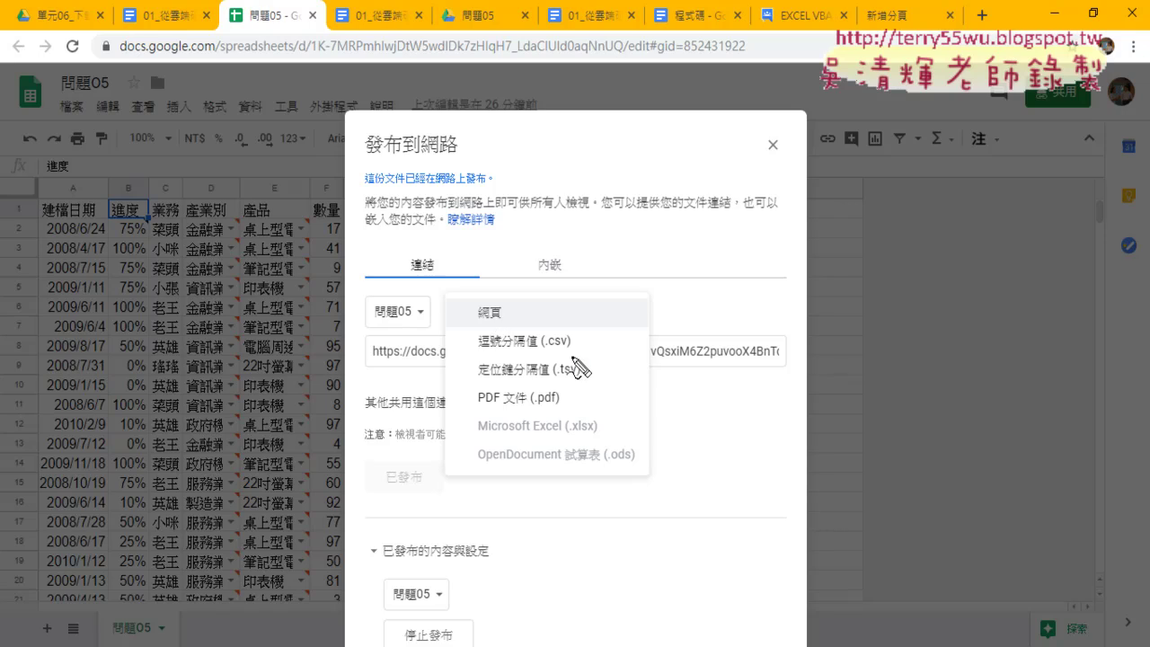
drag(564, 361, 563, 357)
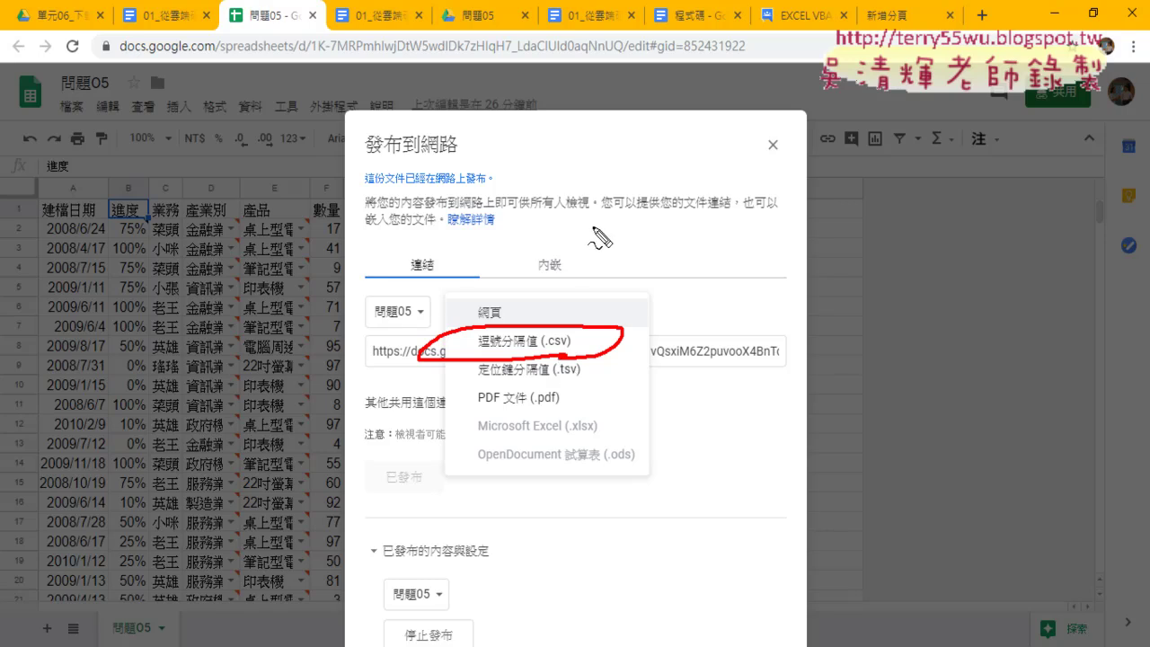
mouse_move(593, 227)
mouse_down()
mouse_move(549, 323)
mouse_move(588, 303)
mouse_up()
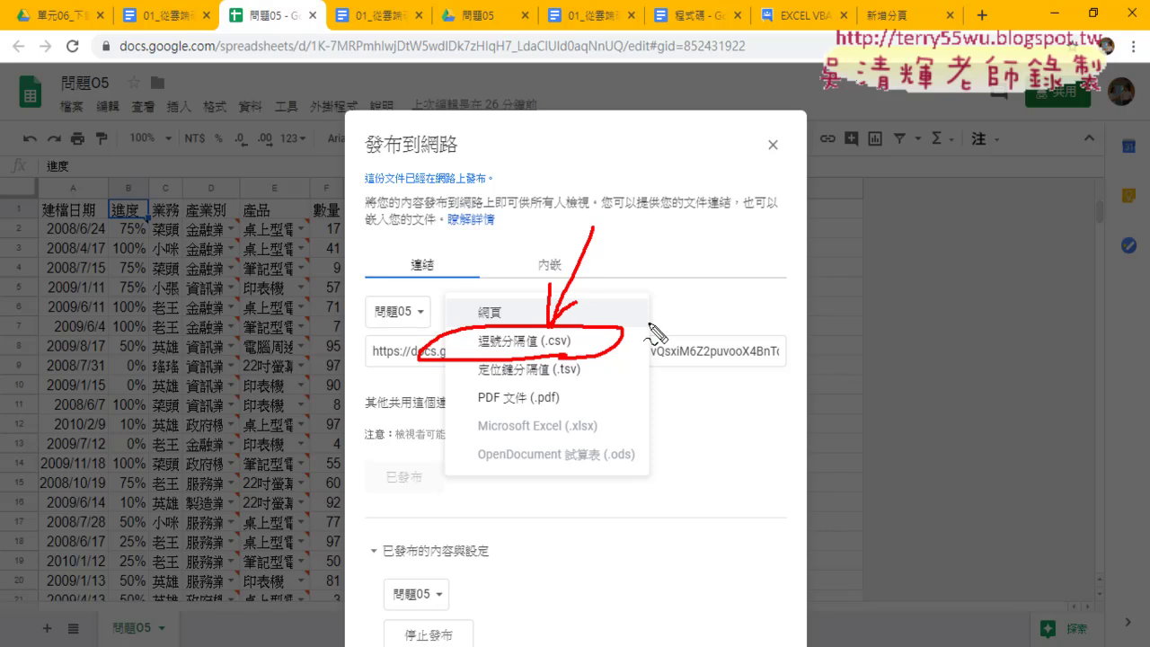
drag(643, 339, 646, 364)
mouse_move(643, 307)
mouse_down()
mouse_move(662, 339)
mouse_move(681, 325)
mouse_move(711, 342)
mouse_move(801, 344)
mouse_up()
mouse_move(806, 279)
mouse_down()
mouse_move(808, 345)
mouse_move(764, 357)
mouse_move(639, 355)
mouse_up()
drag(563, 351, 549, 352)
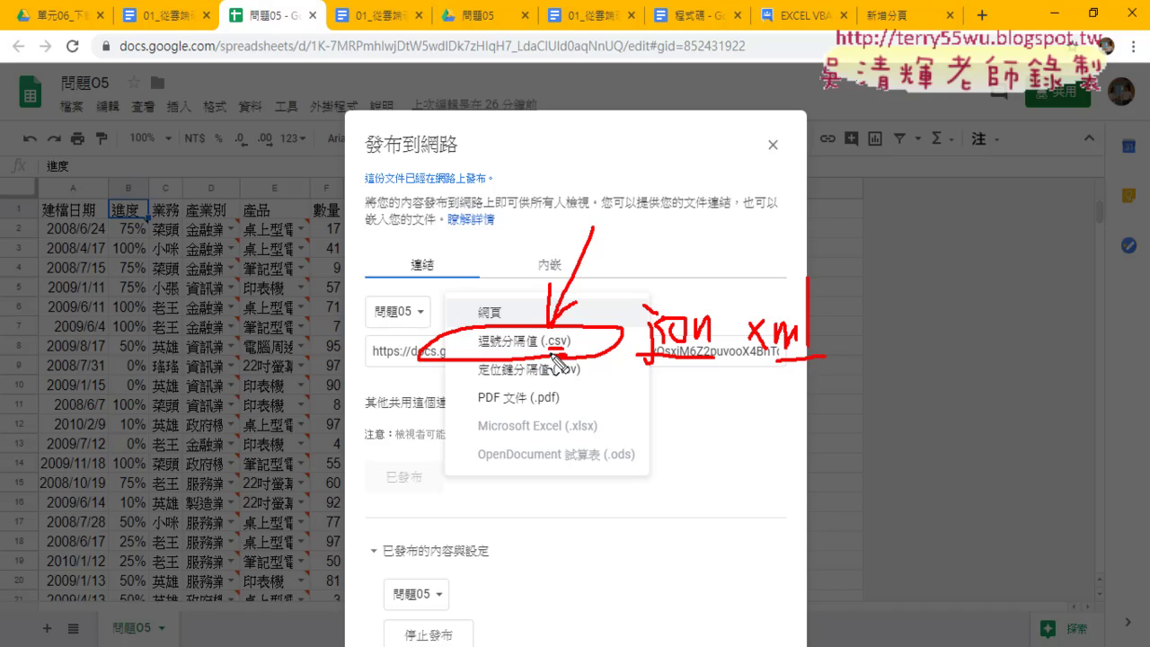
key(Escape)
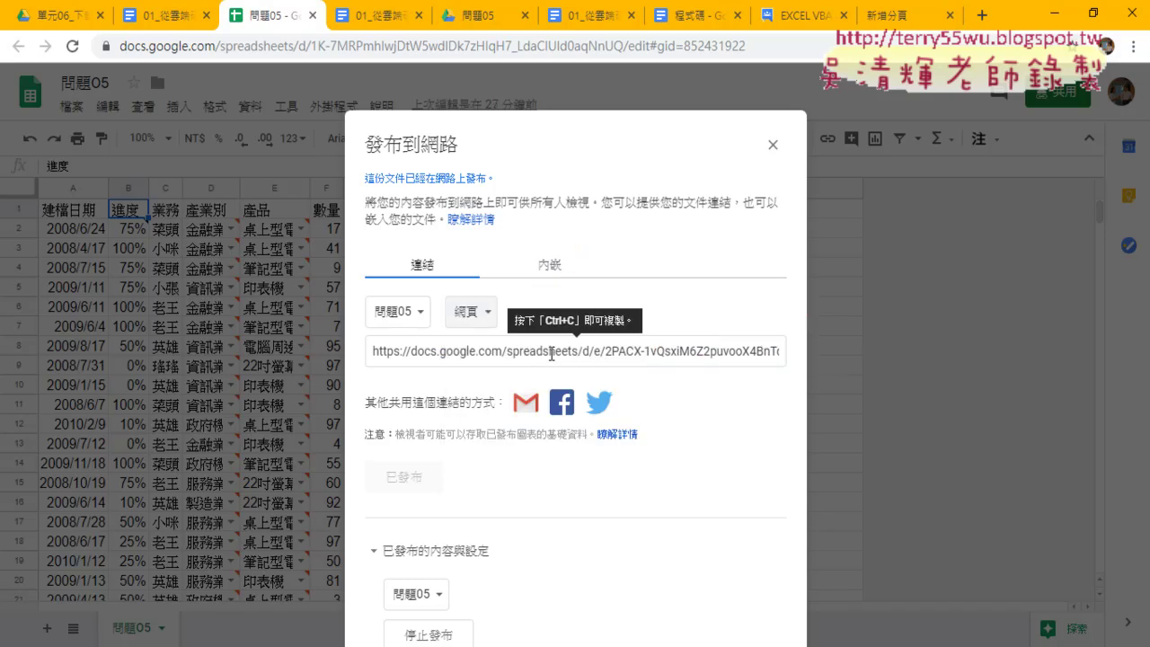
- Switch the 問題05 link to CSV format and copy the full link ending in output=csv
click(463, 321)
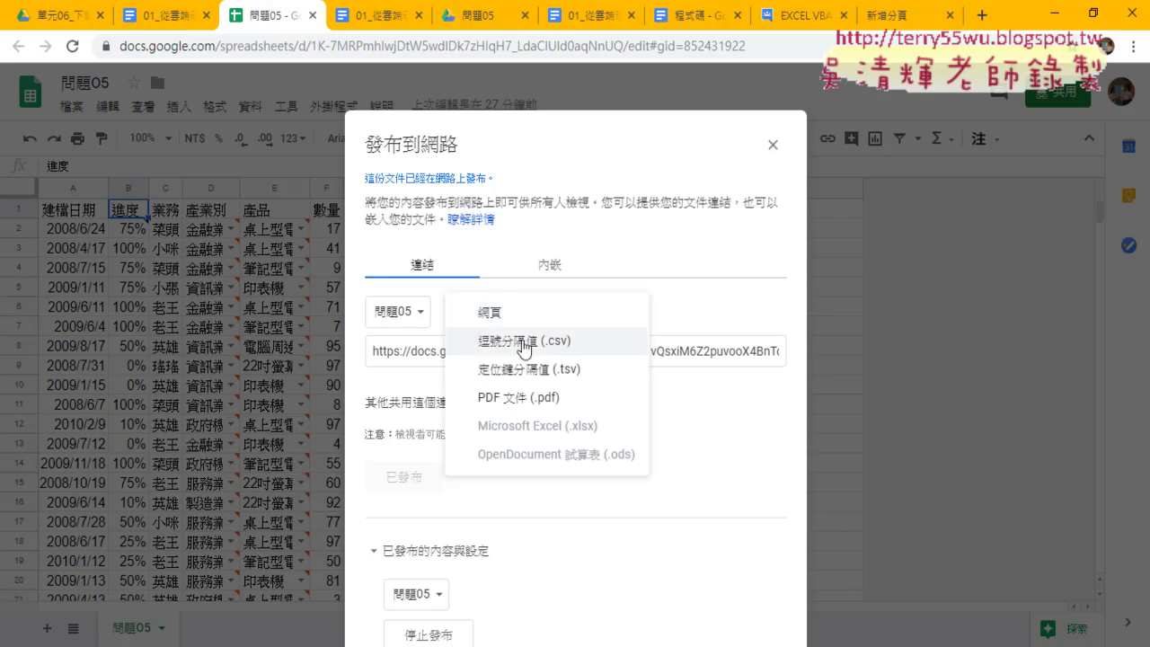
click(524, 341)
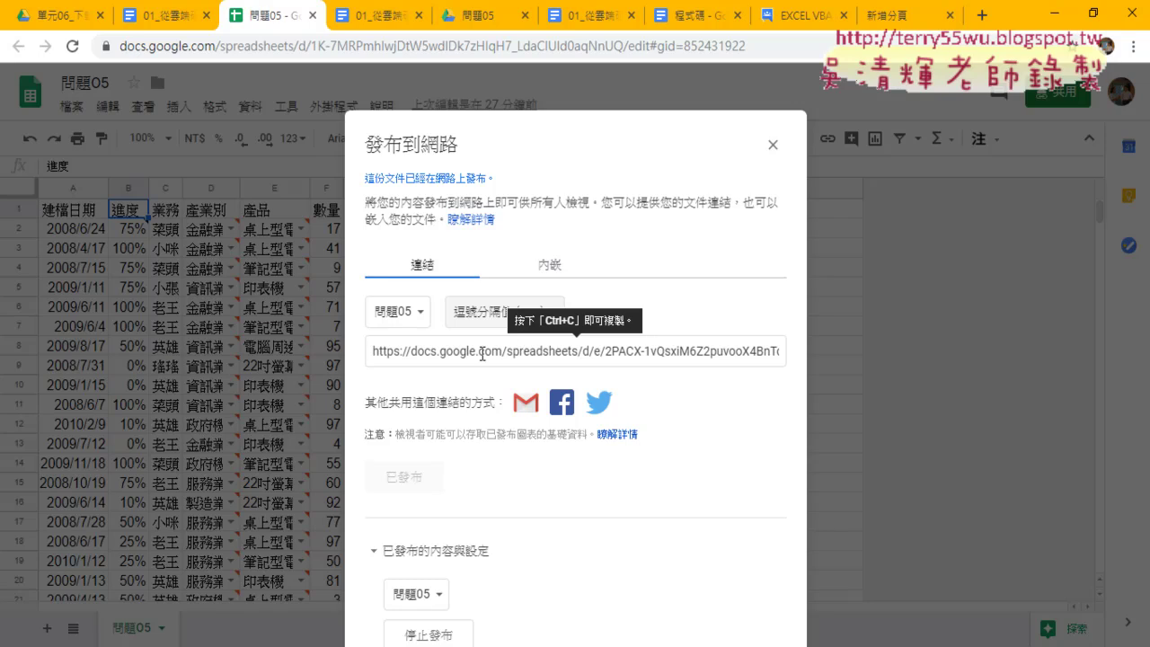
drag(628, 352, 757, 351)
double_click(717, 355)
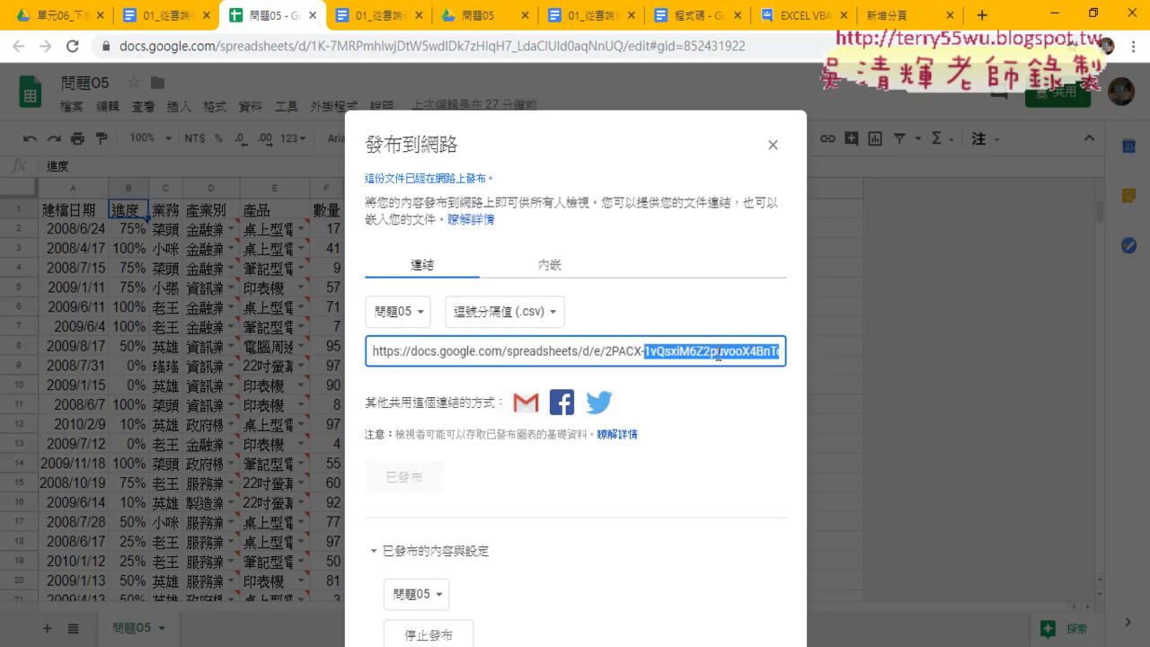
click(548, 352)
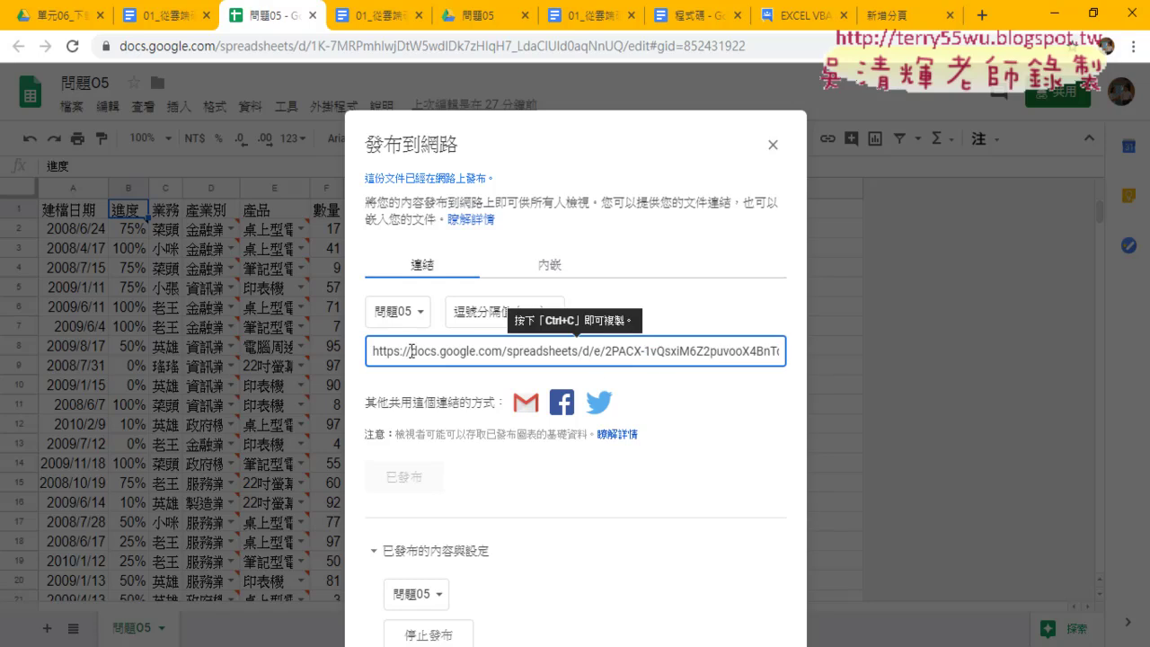
drag(374, 352, 816, 356)
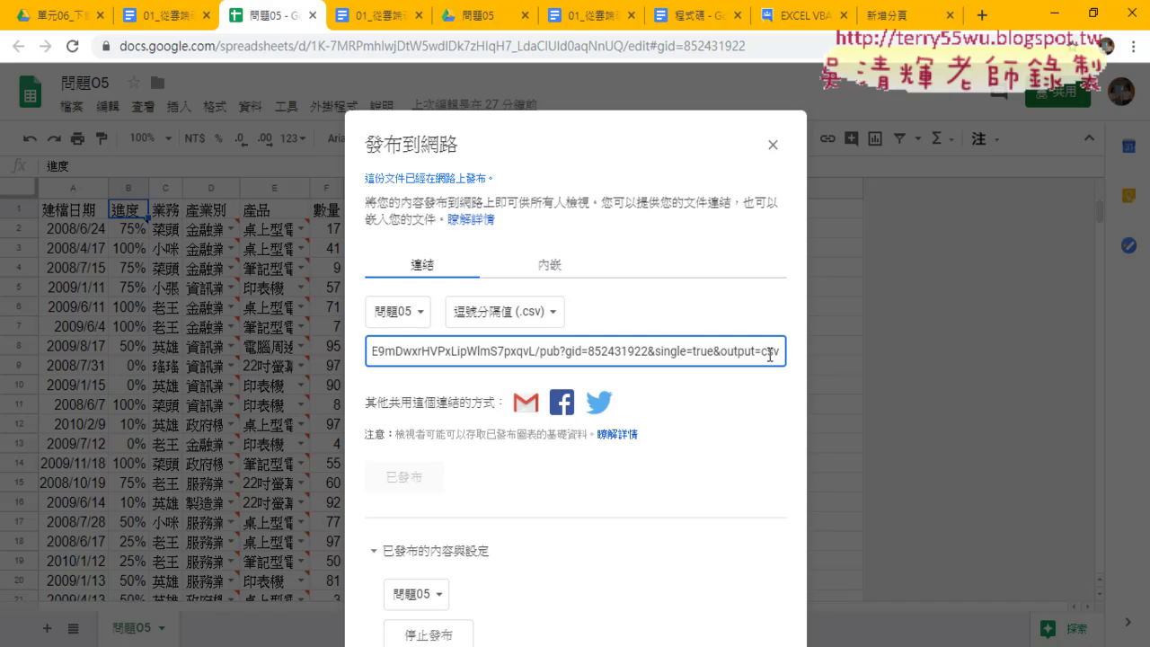
click(772, 355)
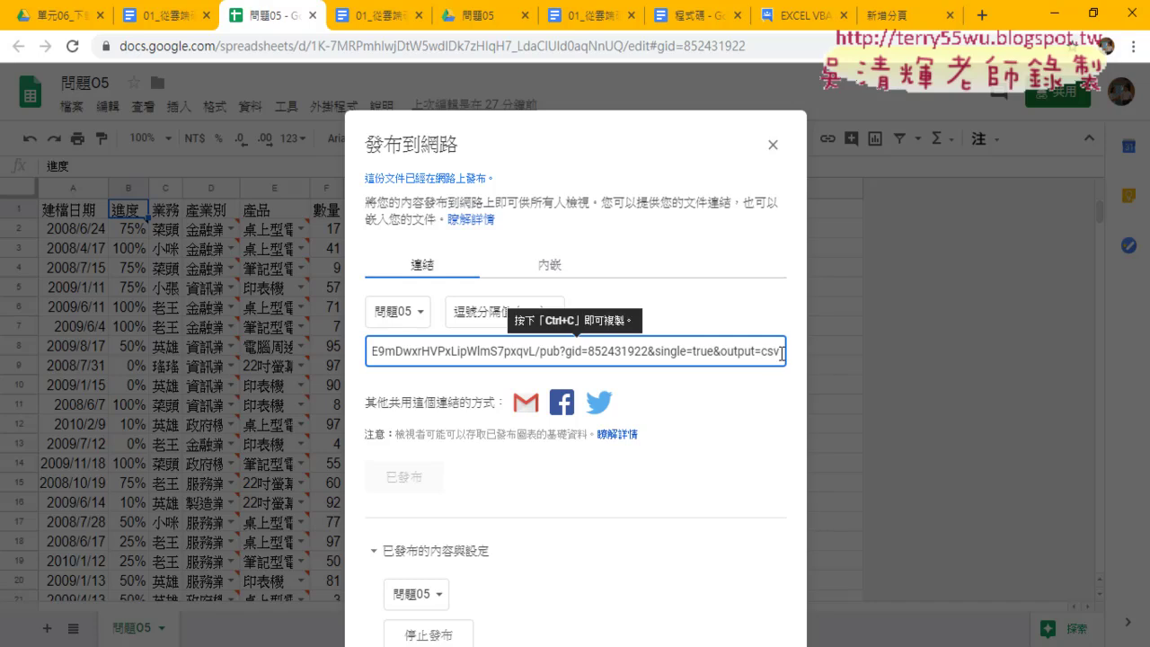
key(ctrl+c)
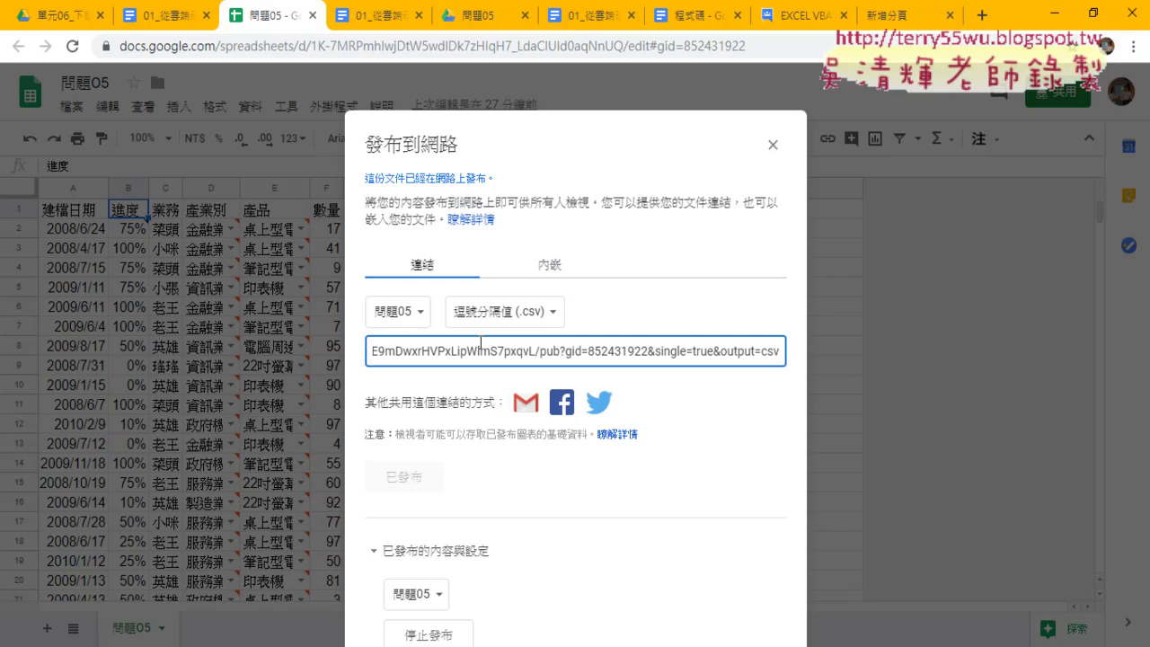
- Confirm CSV stays as the format, then bring up the new tab's address bar menu
click(490, 322)
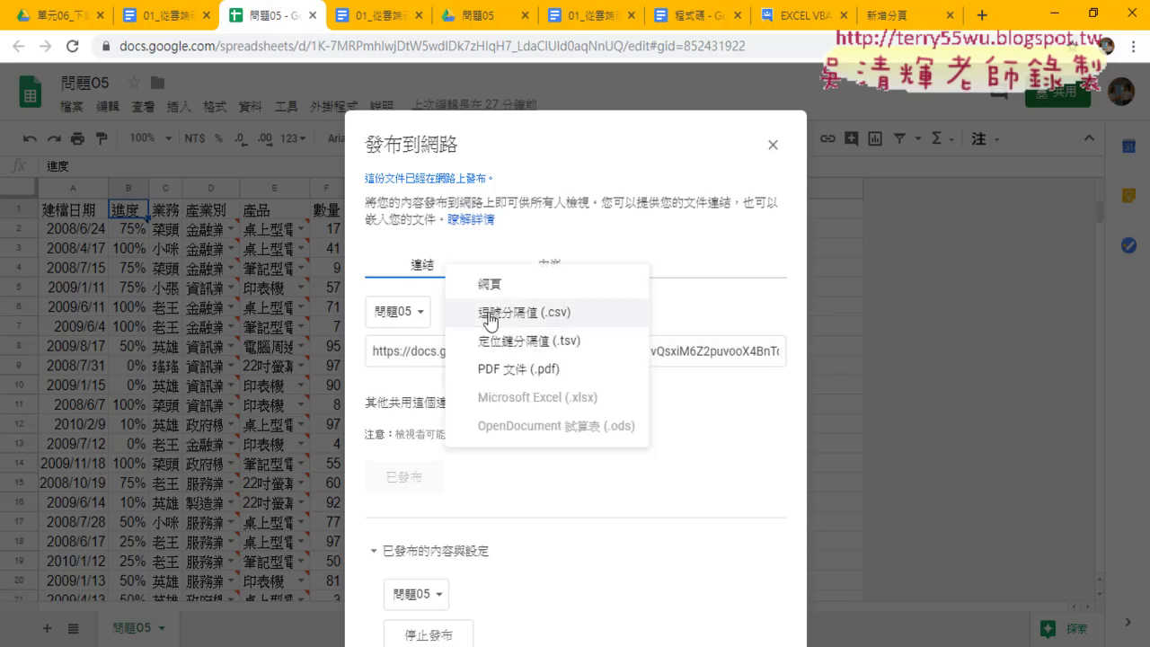
click(490, 315)
click(531, 348)
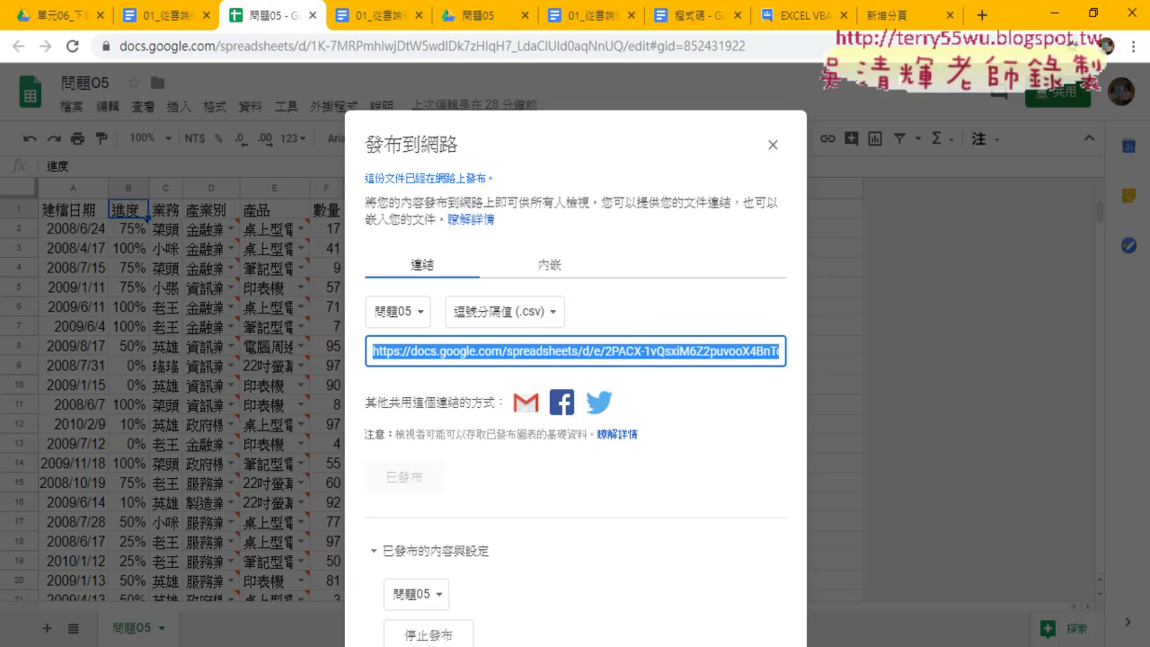
click(902, 16)
right_click(654, 42)
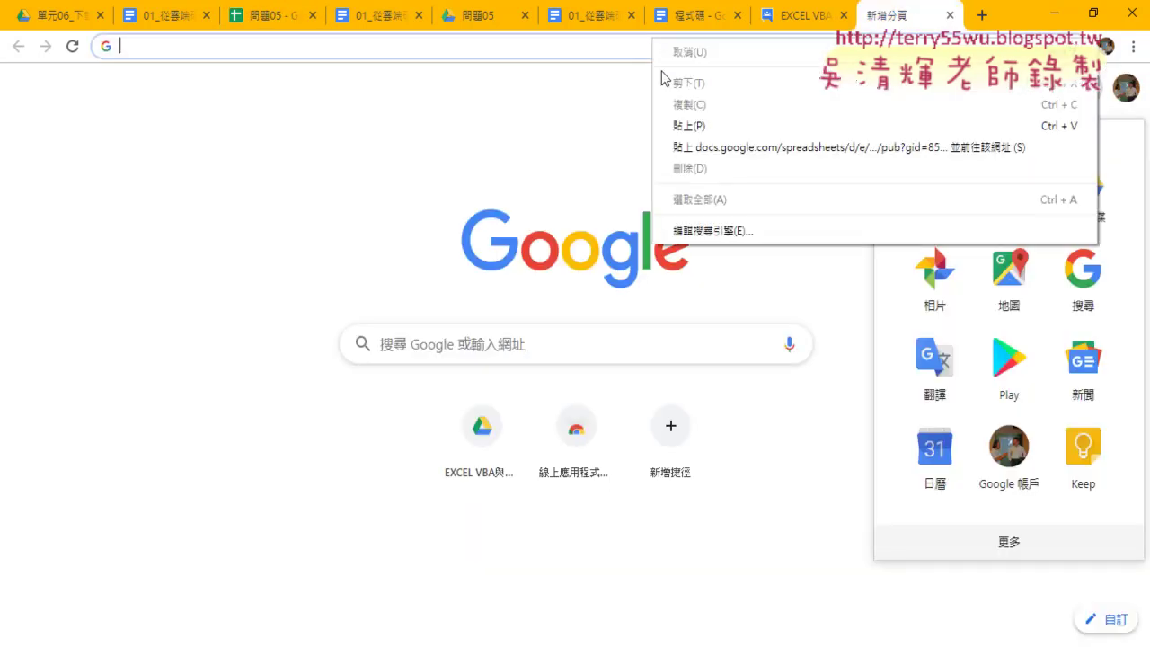
- Paste the CSV link into the new tab to download 問題05 - 問題05 (1).csv
click(683, 125)
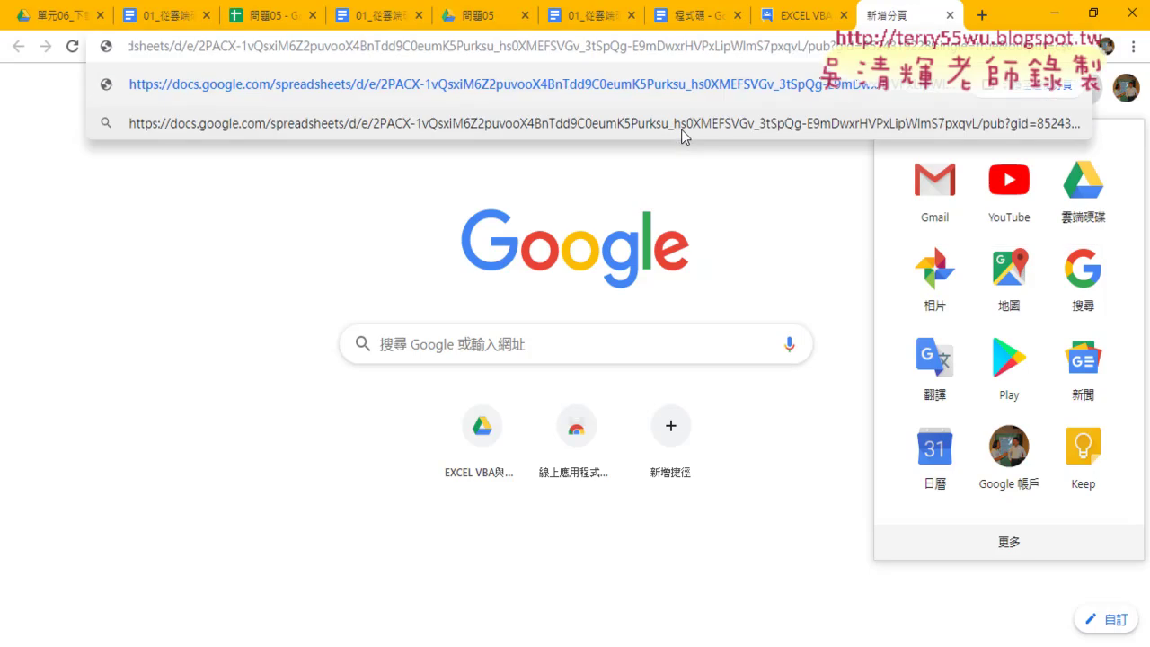
key(Return)
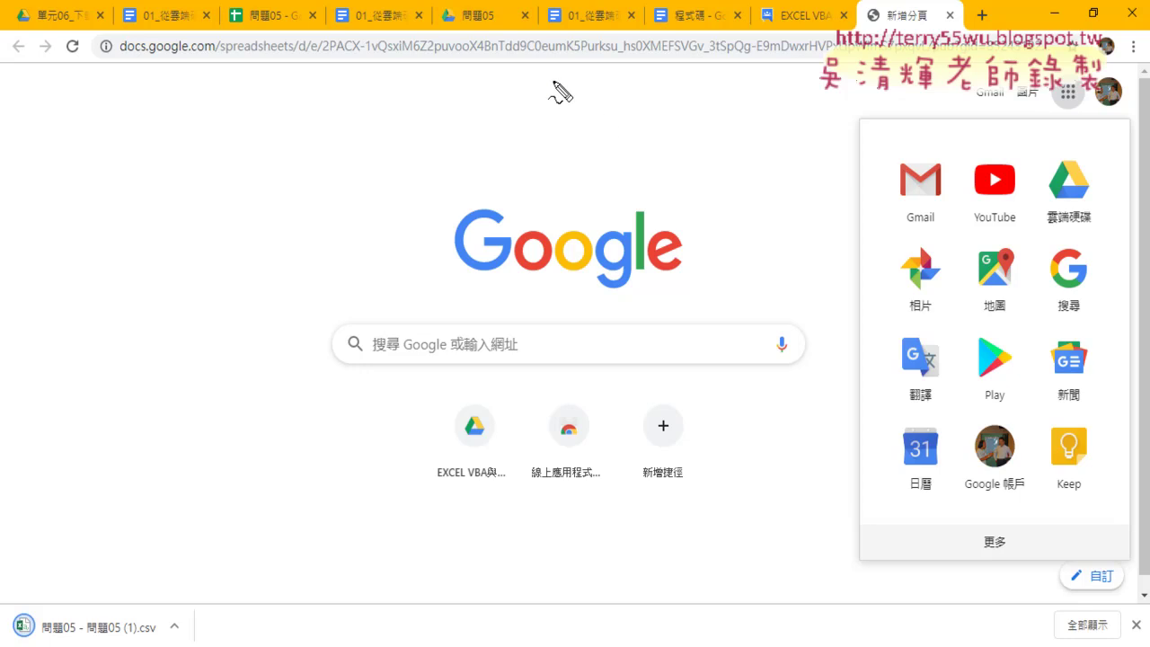
mouse_move(549, 79)
mouse_down()
mouse_move(424, 59)
mouse_move(137, 540)
mouse_move(115, 618)
mouse_move(151, 590)
mouse_move(151, 632)
mouse_up()
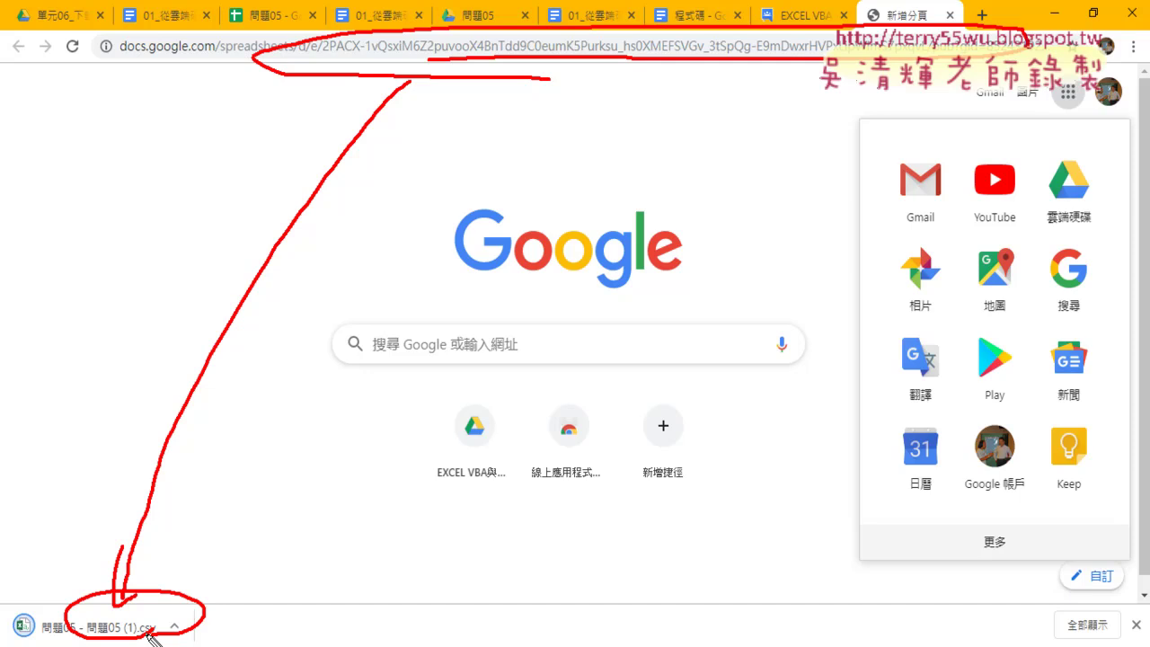
key(Escape)
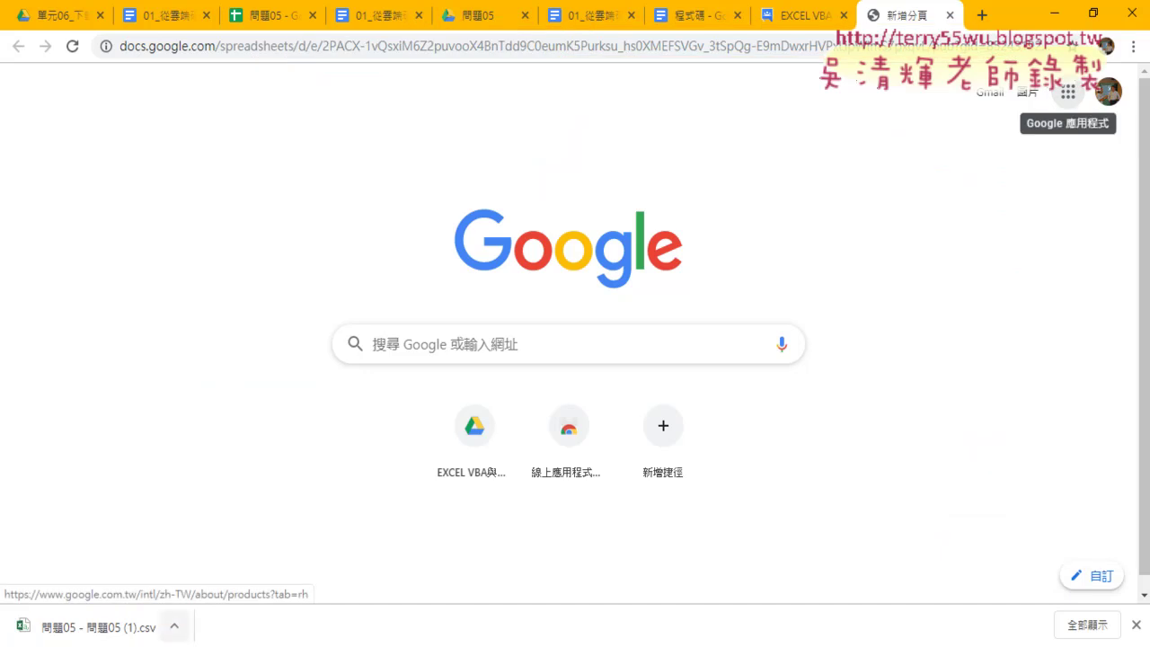
- Return to Excel, minimize the browser, and add a new blank sheet 工作表4
click(351, 646)
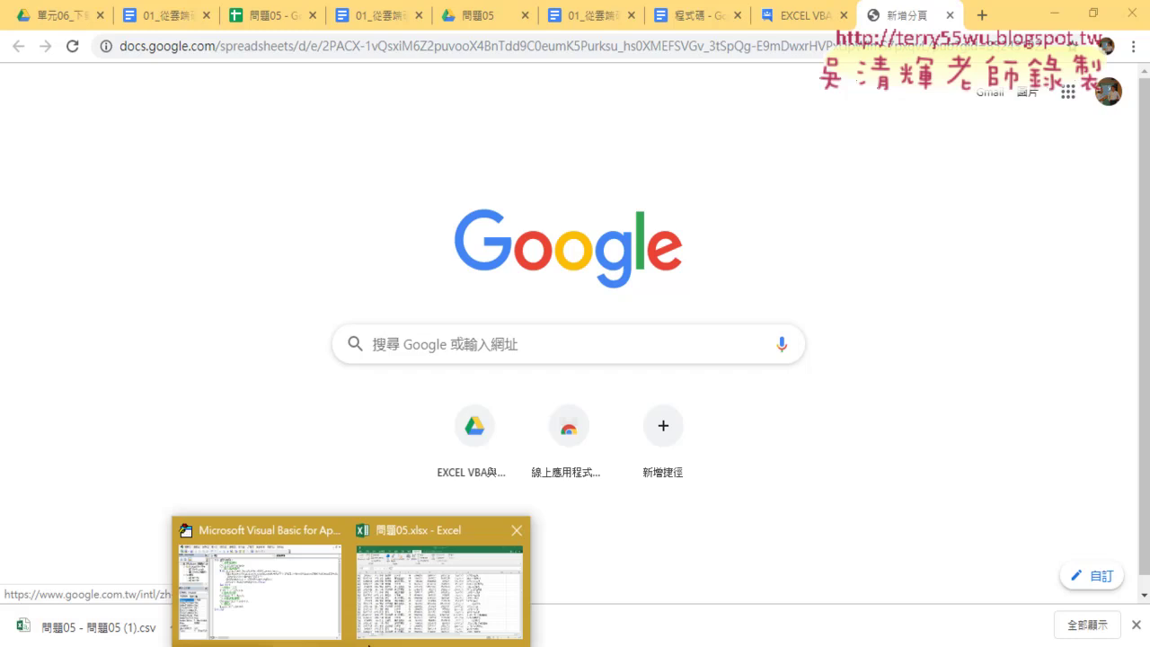
click(286, 594)
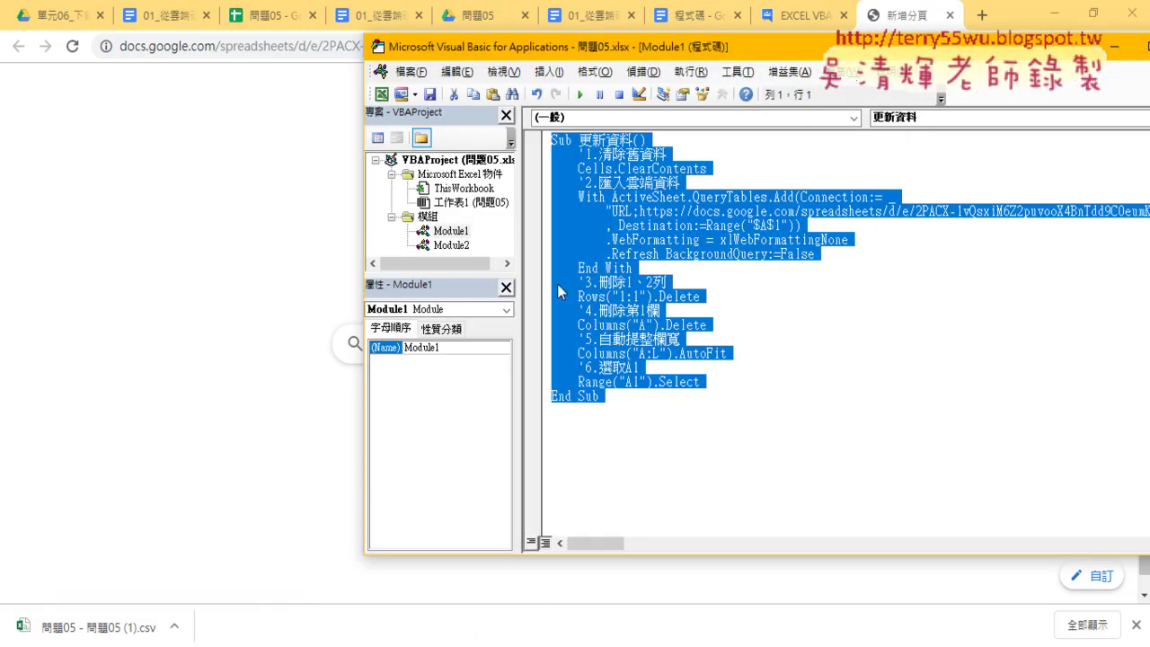
click(1049, 13)
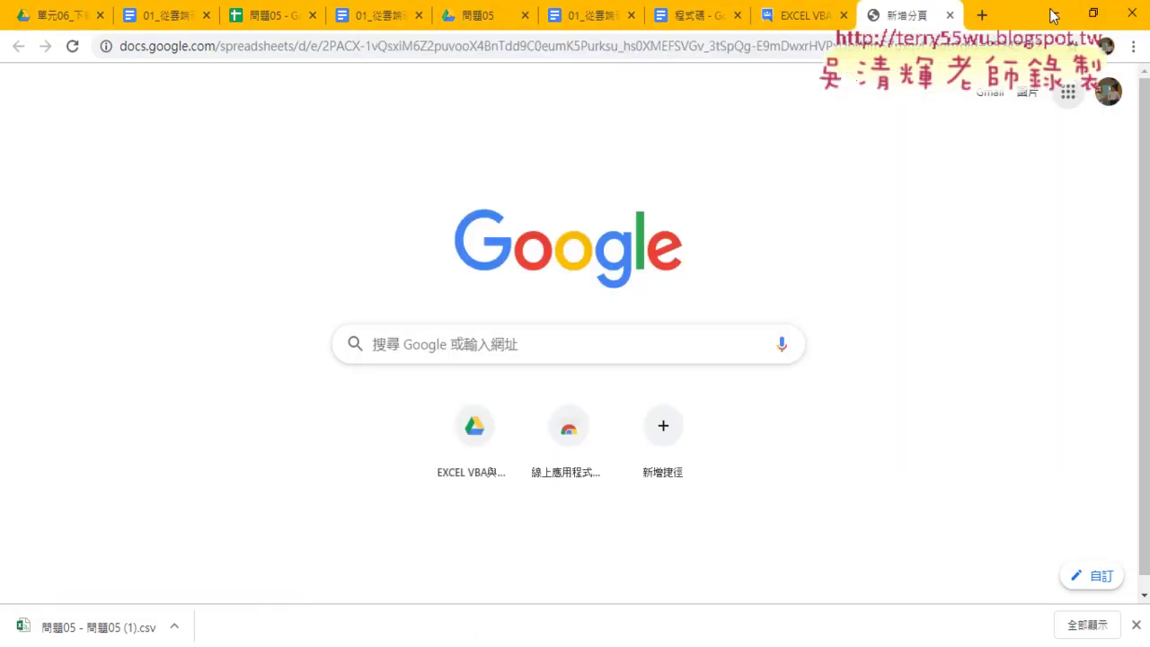
click(174, 614)
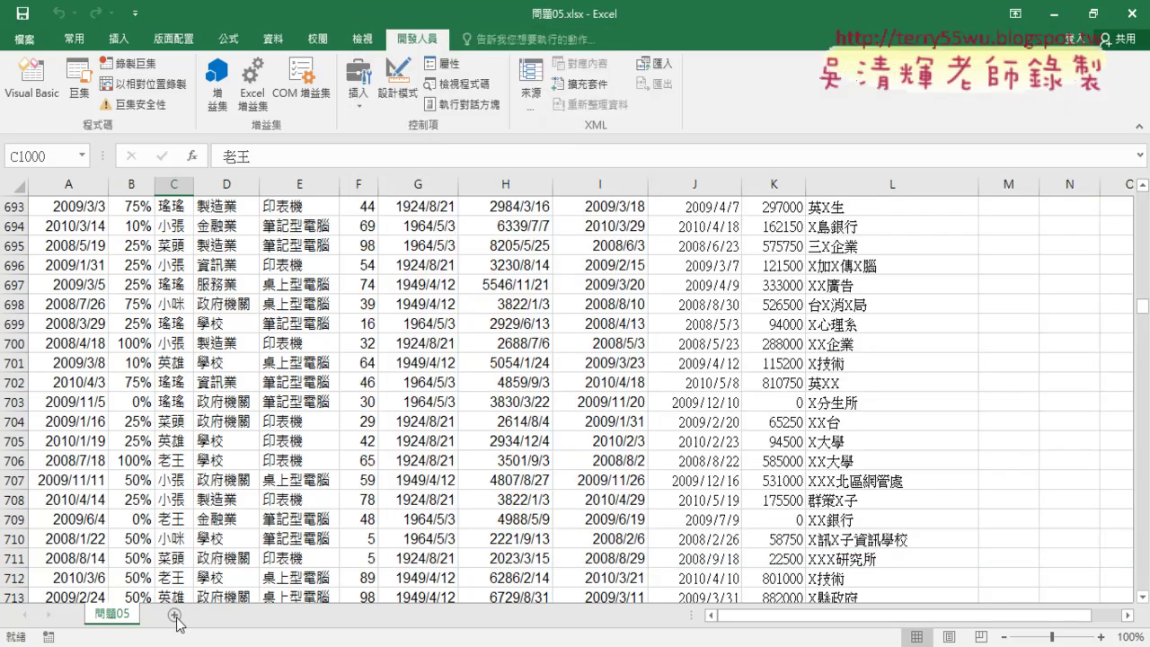
- Start recording a macro named 更新資料CSV stored in the current workbook
click(130, 67)
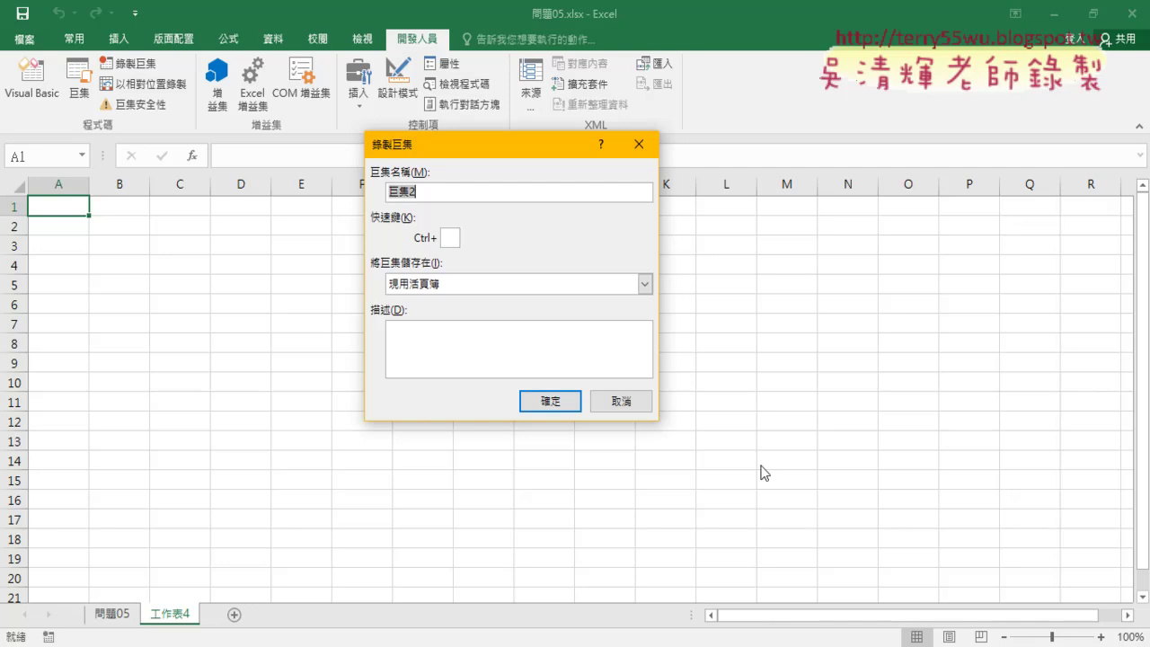
text(東)
text(新資)
text(料)
key(Return)
text(C)
text(SV)
click(550, 402)
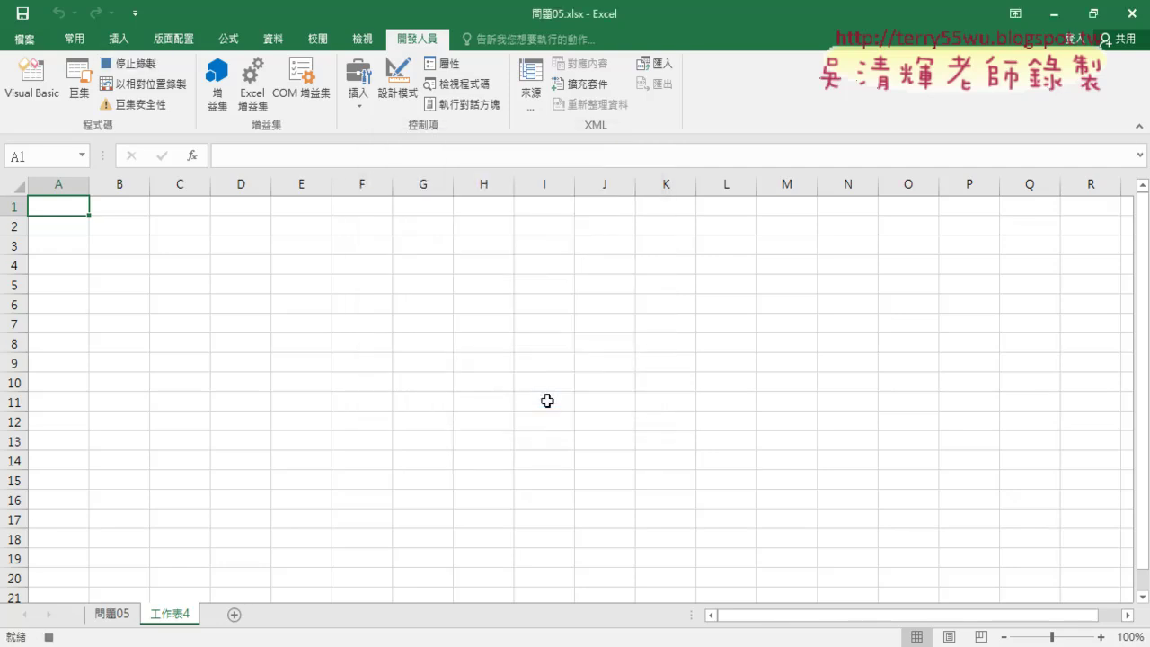
- Open the 匯入文字檔 dialog via 從文字檔 on the 資料 tab
click(273, 38)
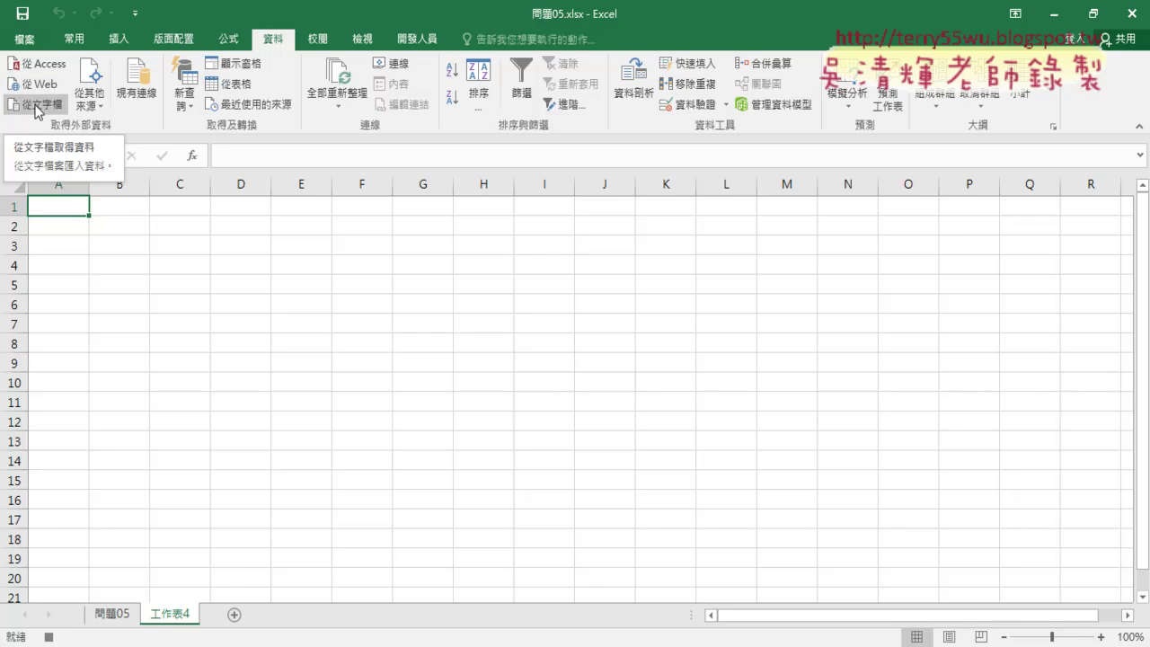
click(38, 105)
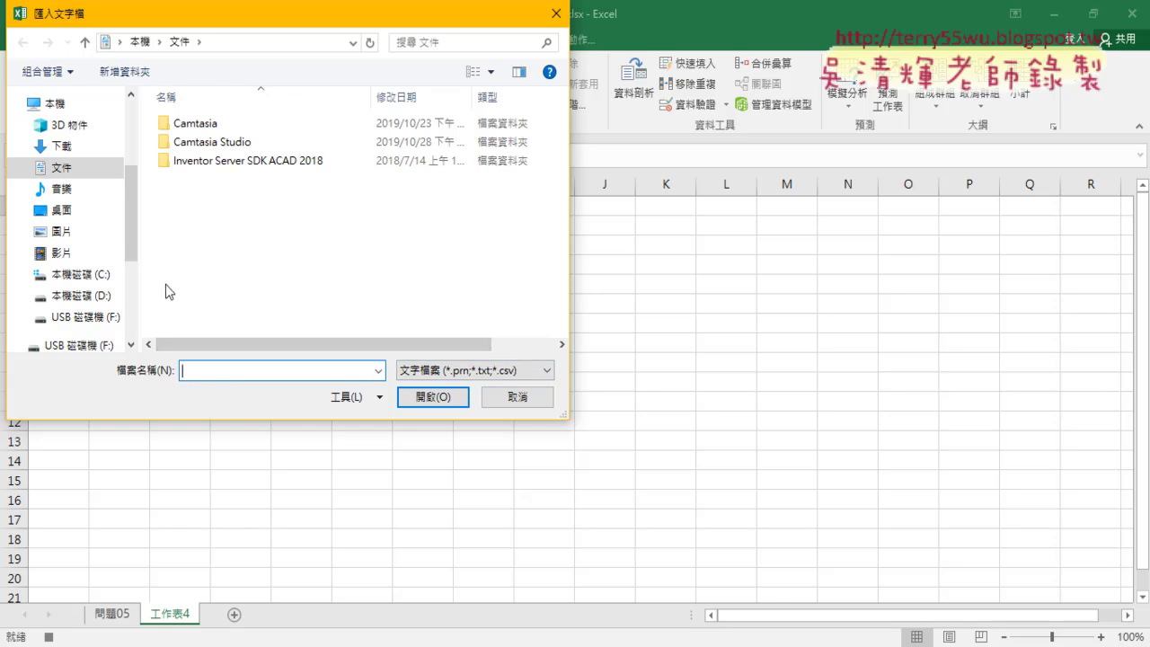
- Paste the published CSV web link into the 檔案名稱 box, checking it ends with csv
right_click(208, 372)
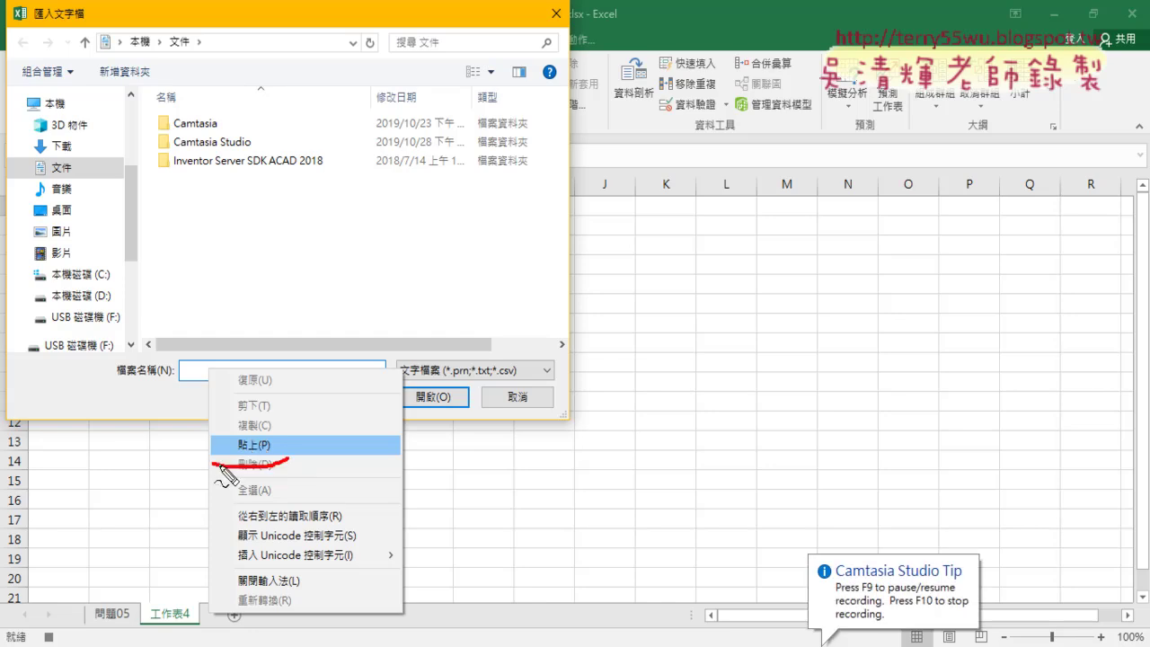
drag(222, 473, 288, 465)
drag(305, 386, 280, 385)
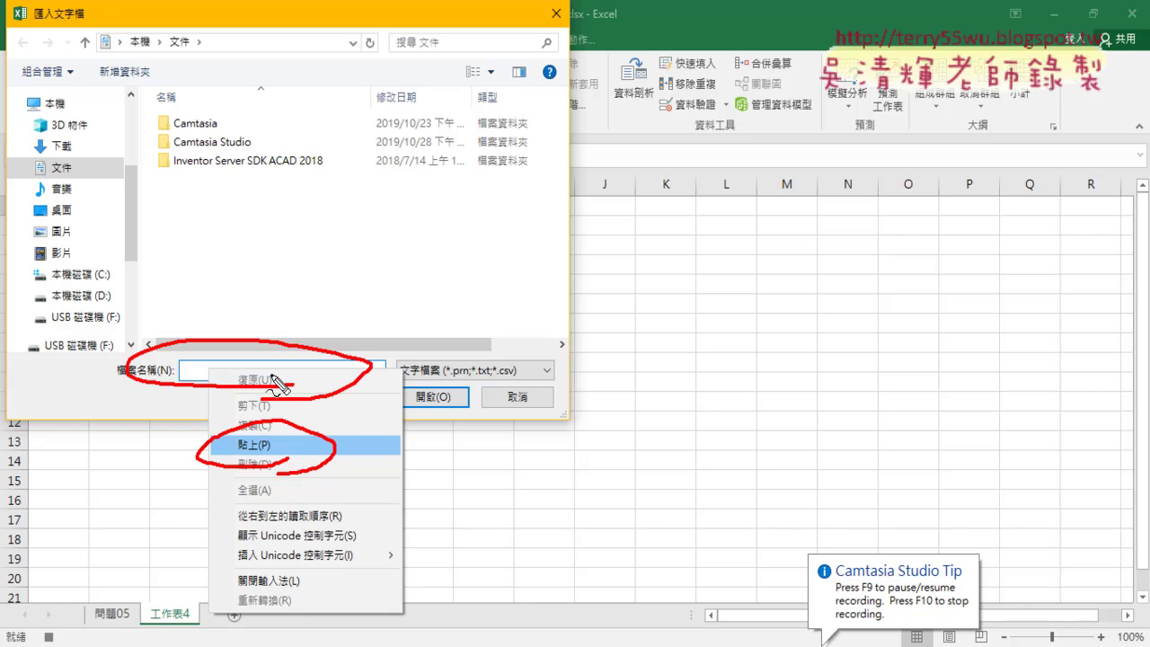
drag(316, 219, 273, 381)
drag(267, 305, 268, 382)
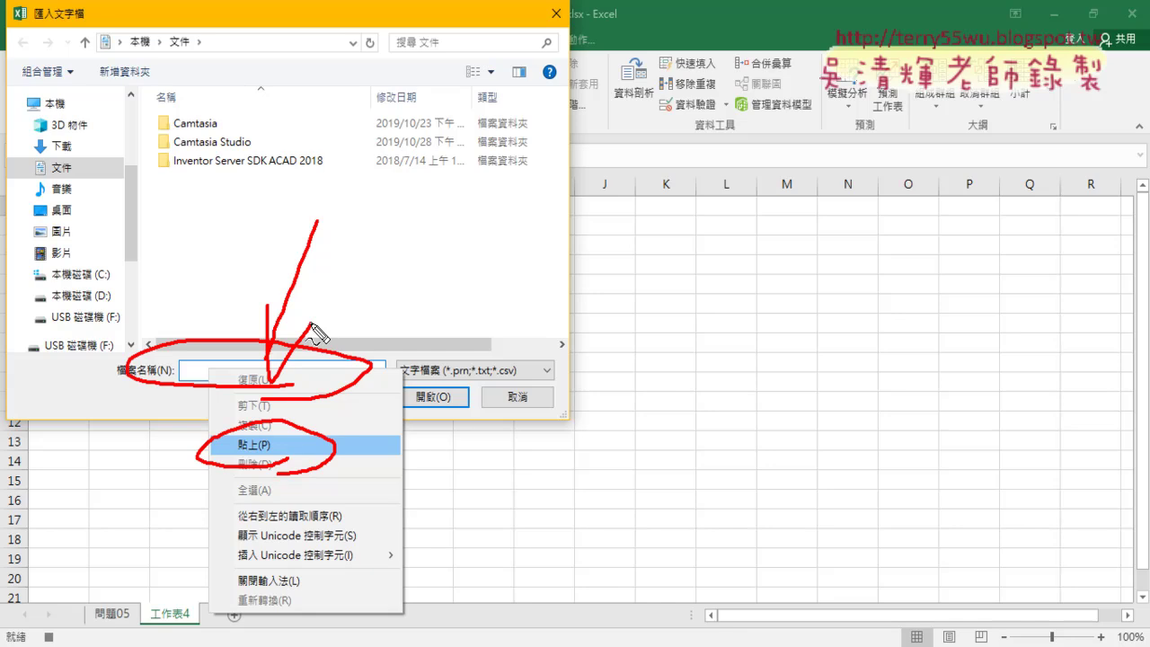
key(Escape)
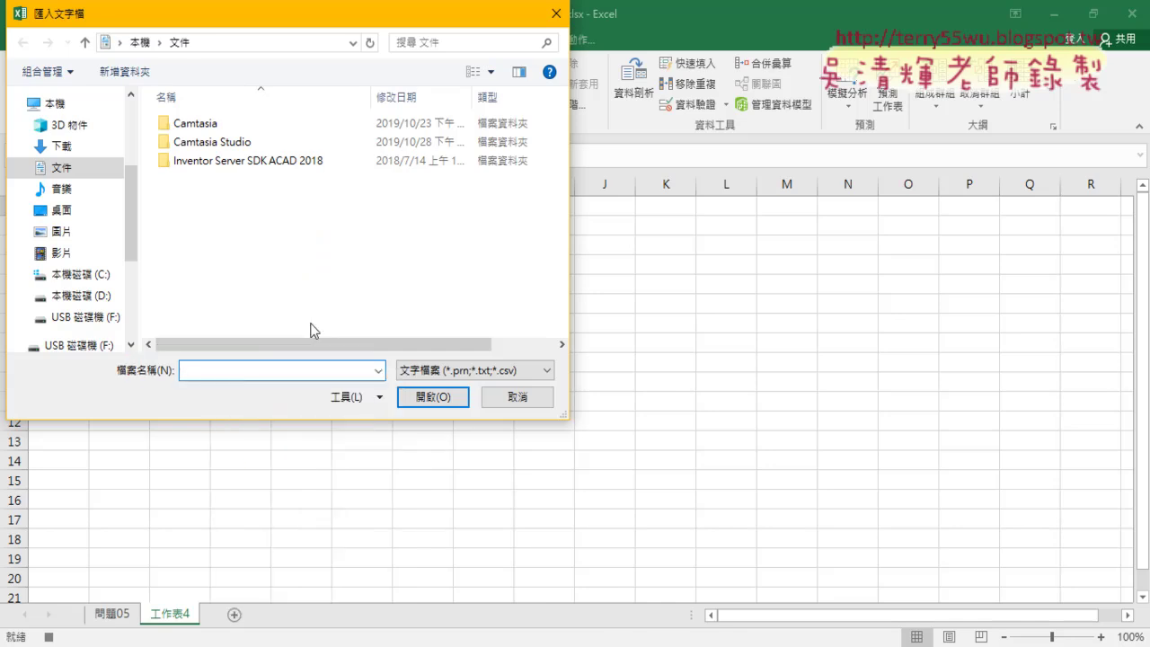
right_click(249, 369)
click(278, 441)
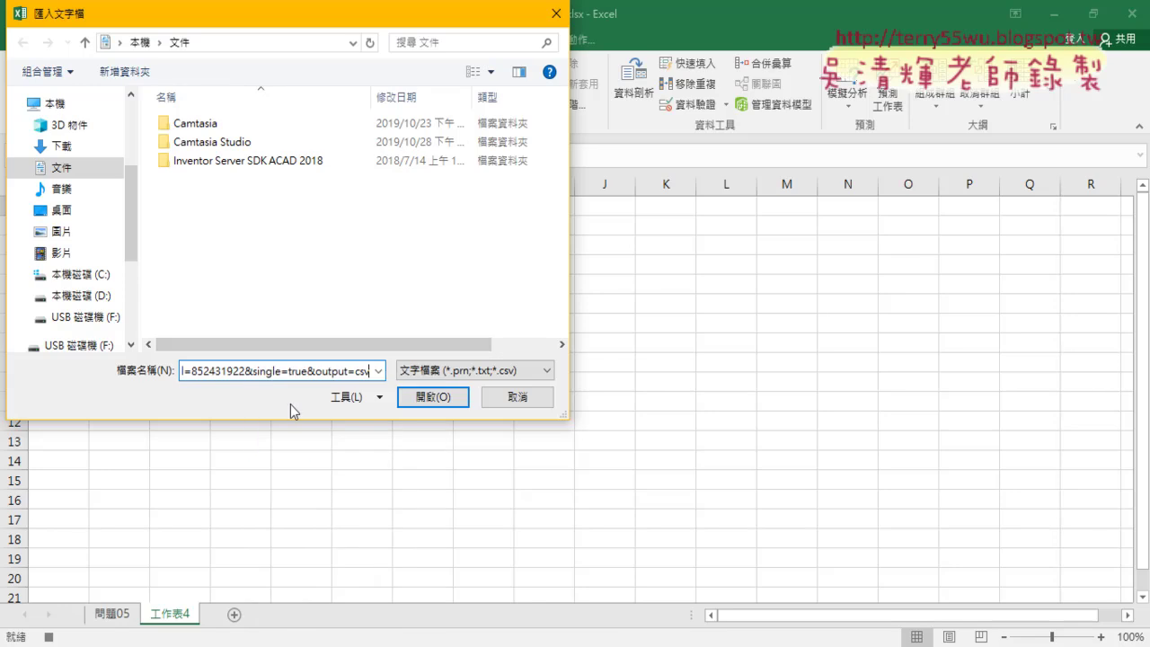
drag(369, 372, 347, 375)
key(Home)
click(191, 372)
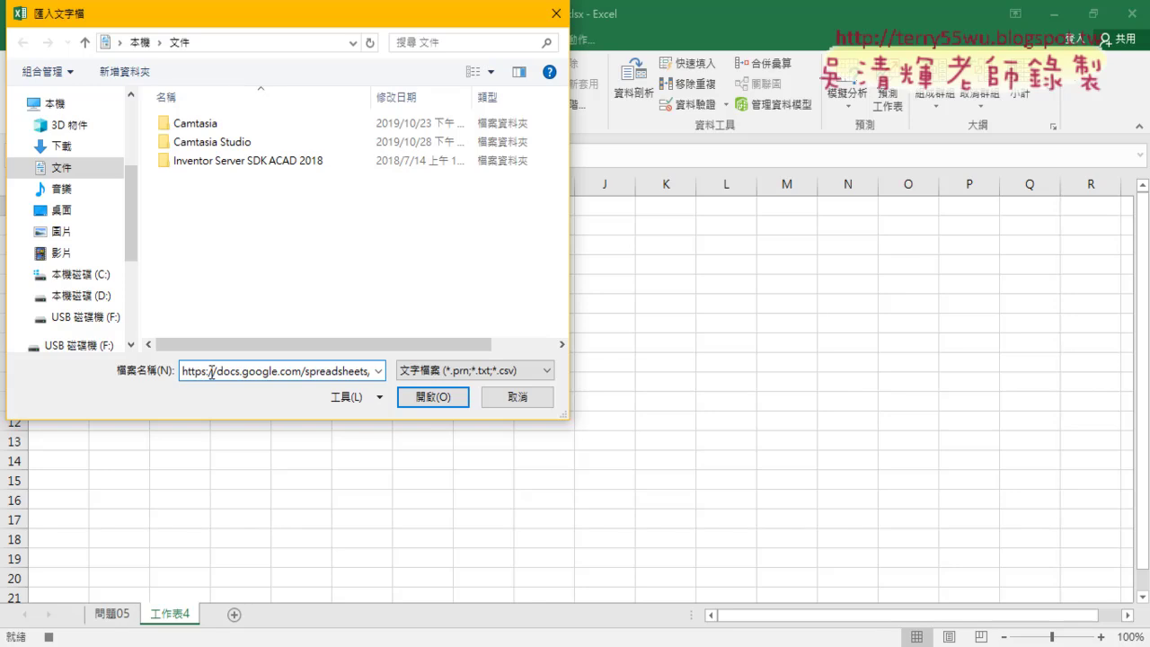
click(444, 398)
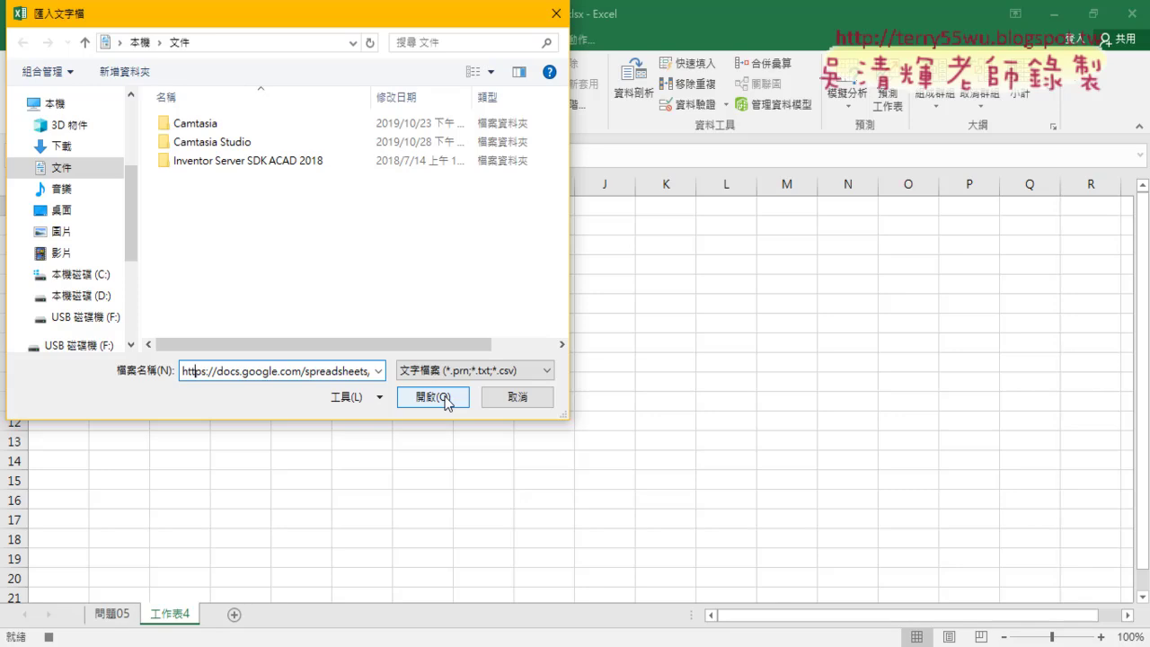
- Open the link in the Text Import Wizard with 65001 UTF-8 encoding and a header row
click(445, 399)
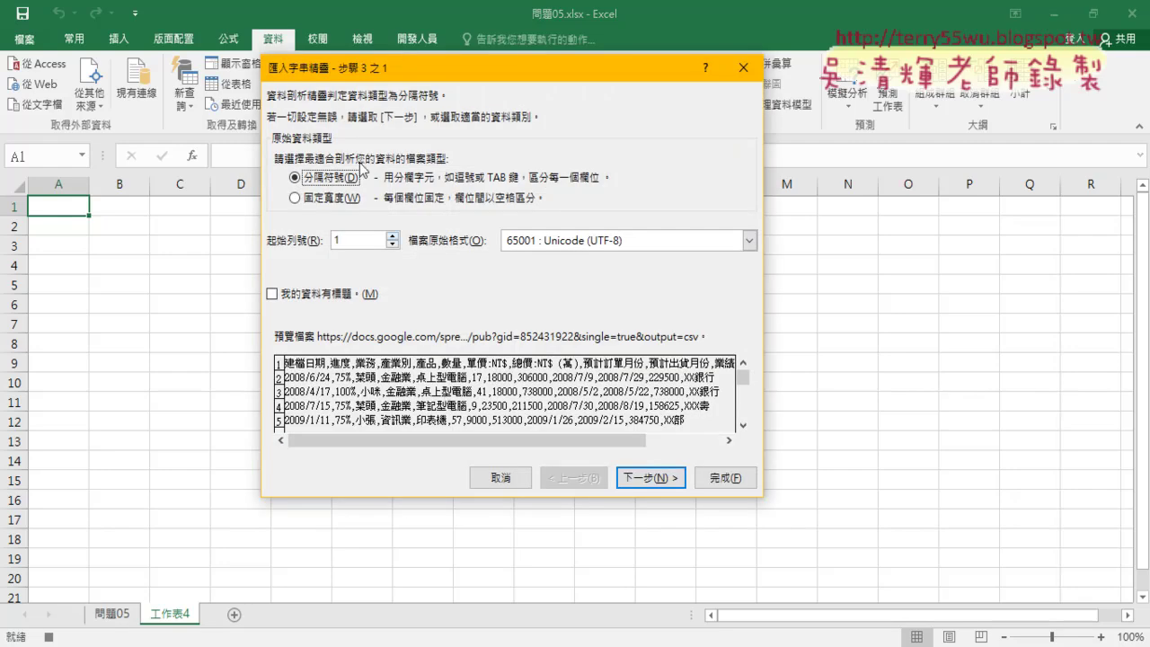
drag(368, 79, 291, 95)
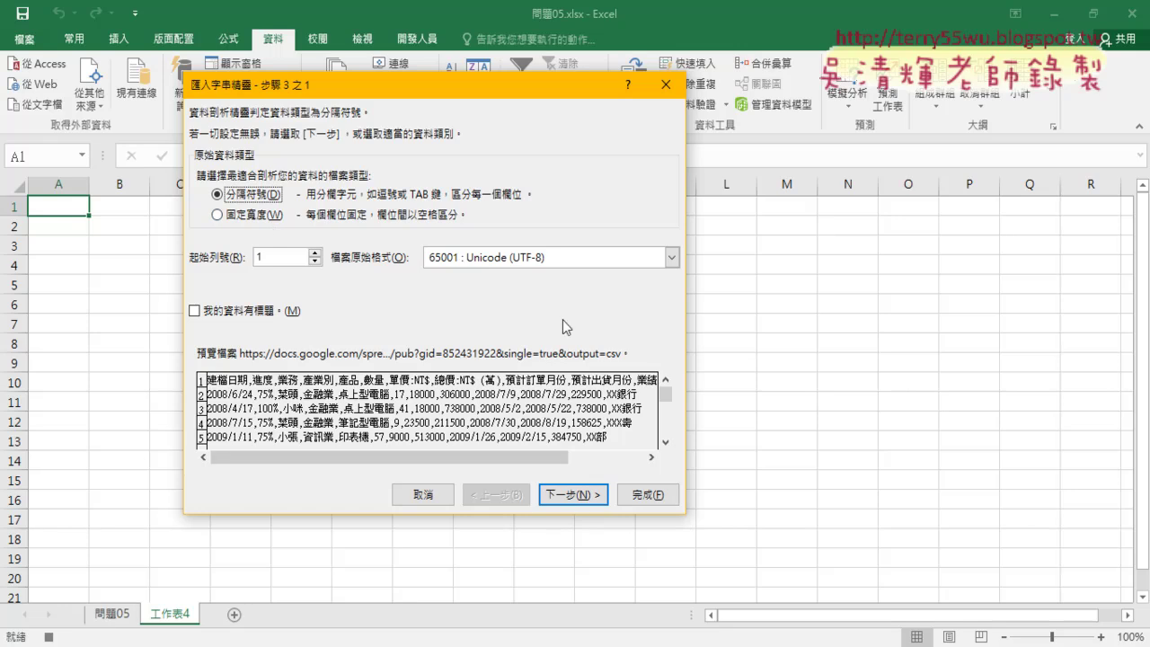
click(562, 258)
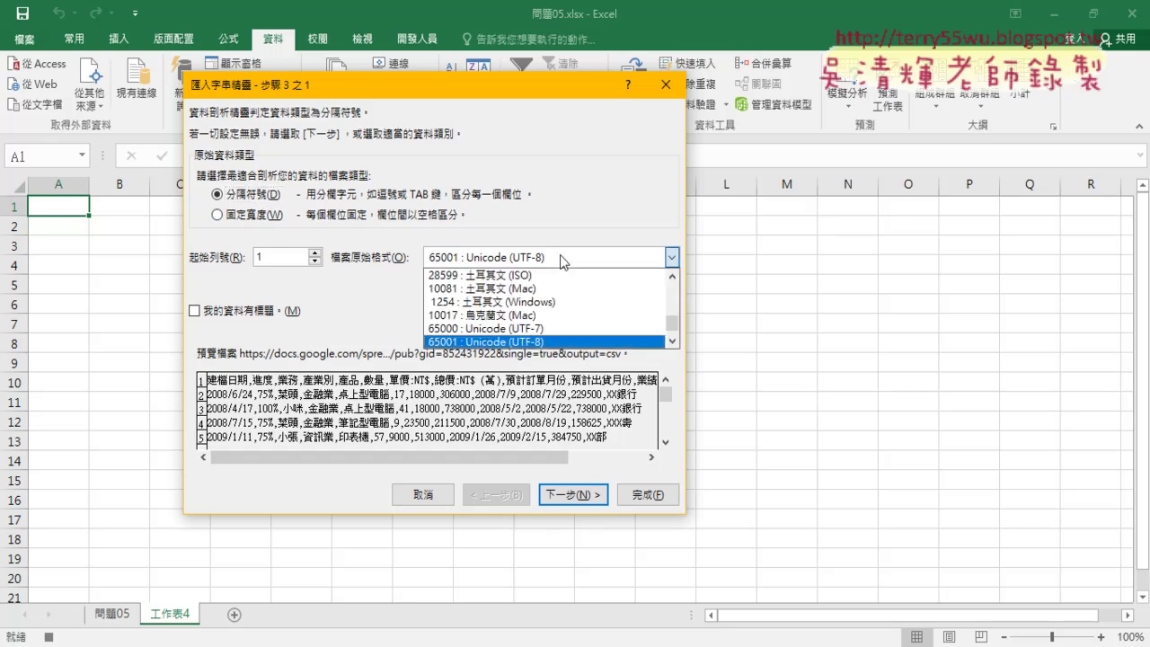
click(560, 261)
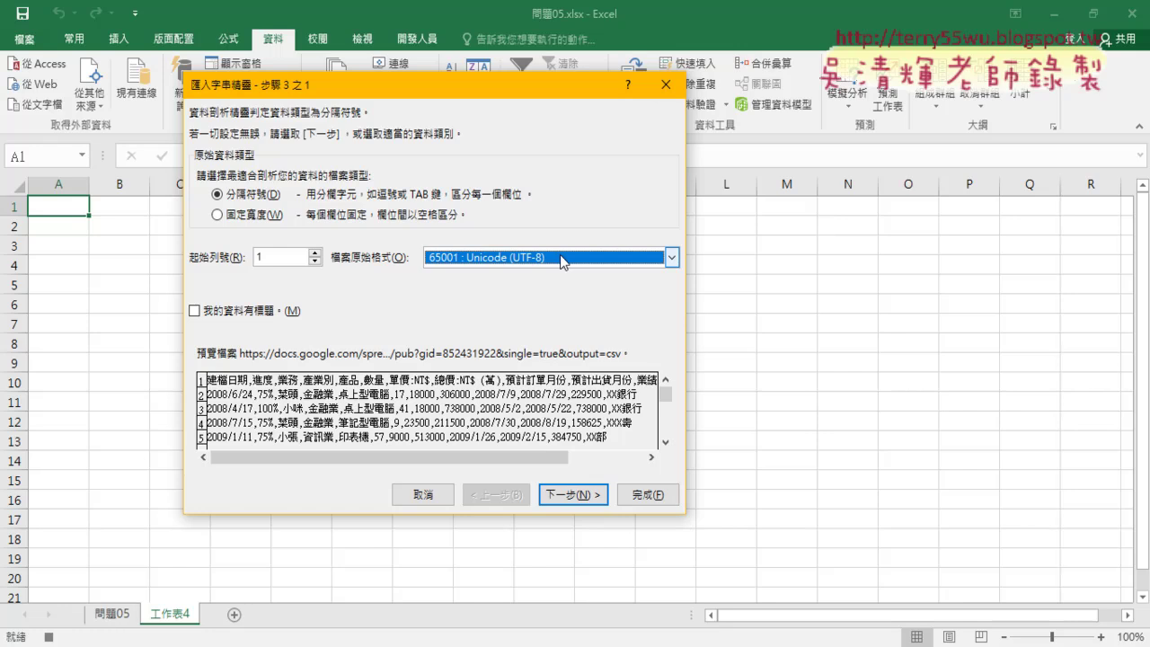
click(195, 313)
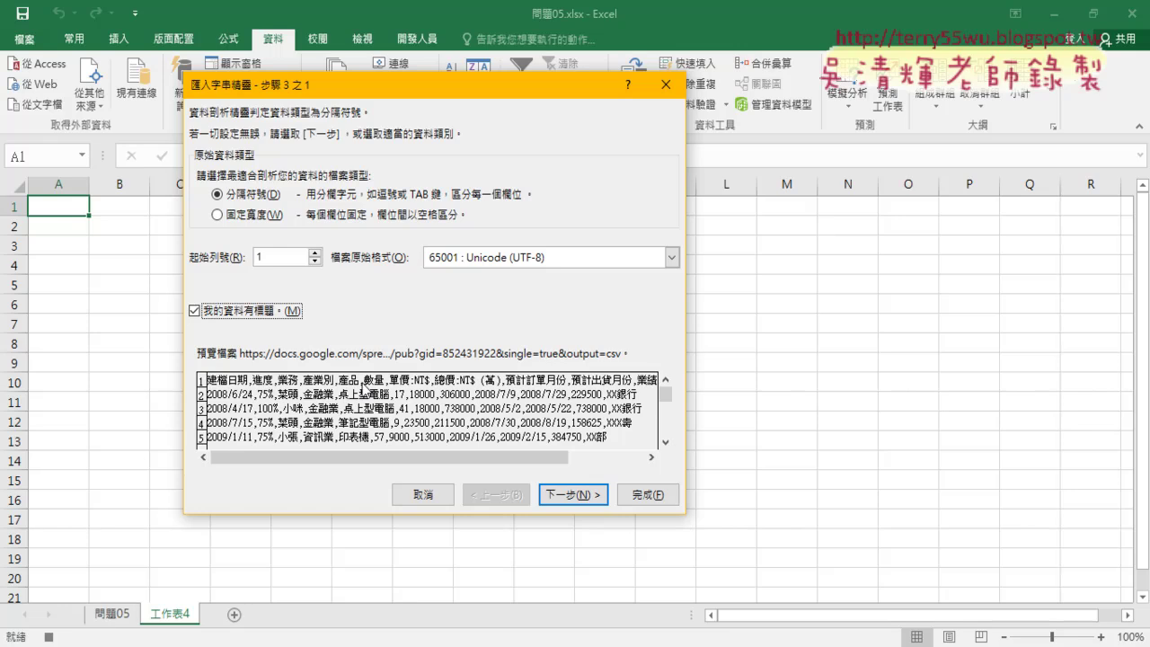
click(584, 497)
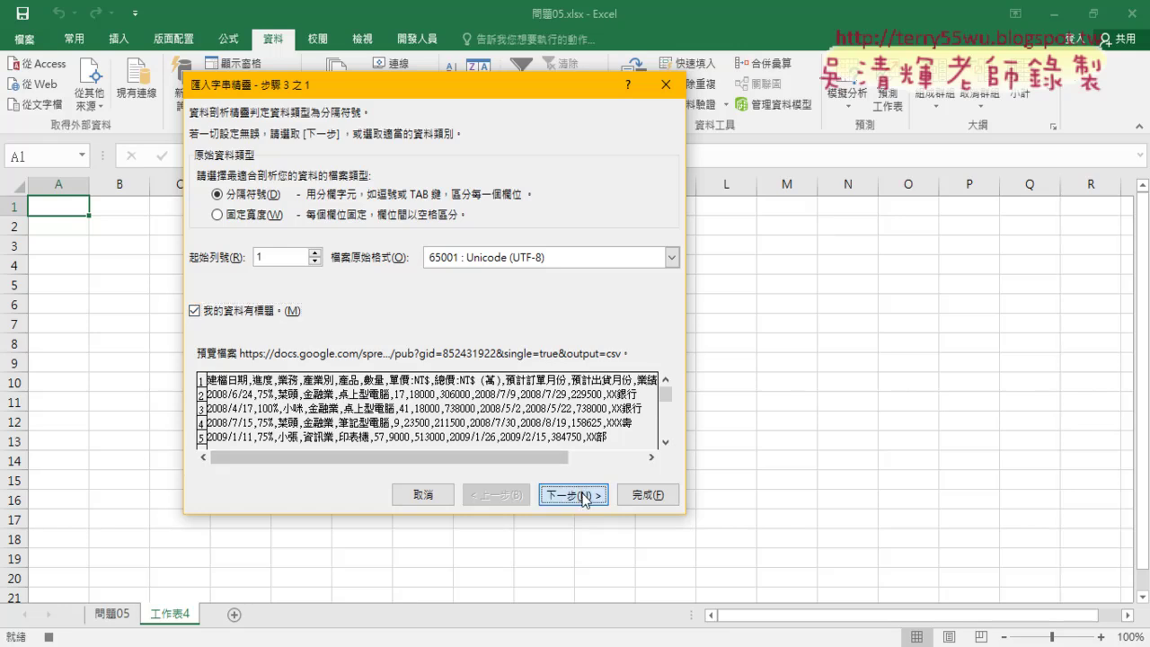
- Choose comma as the column delimiter and finish the wizard
click(203, 202)
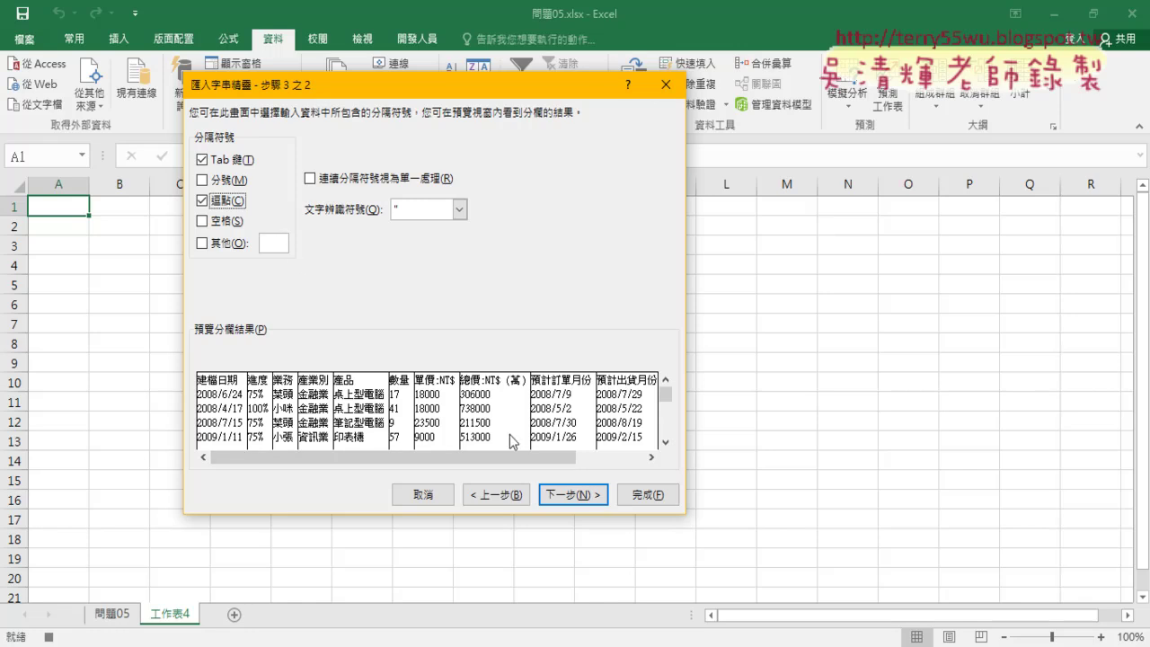
click(568, 494)
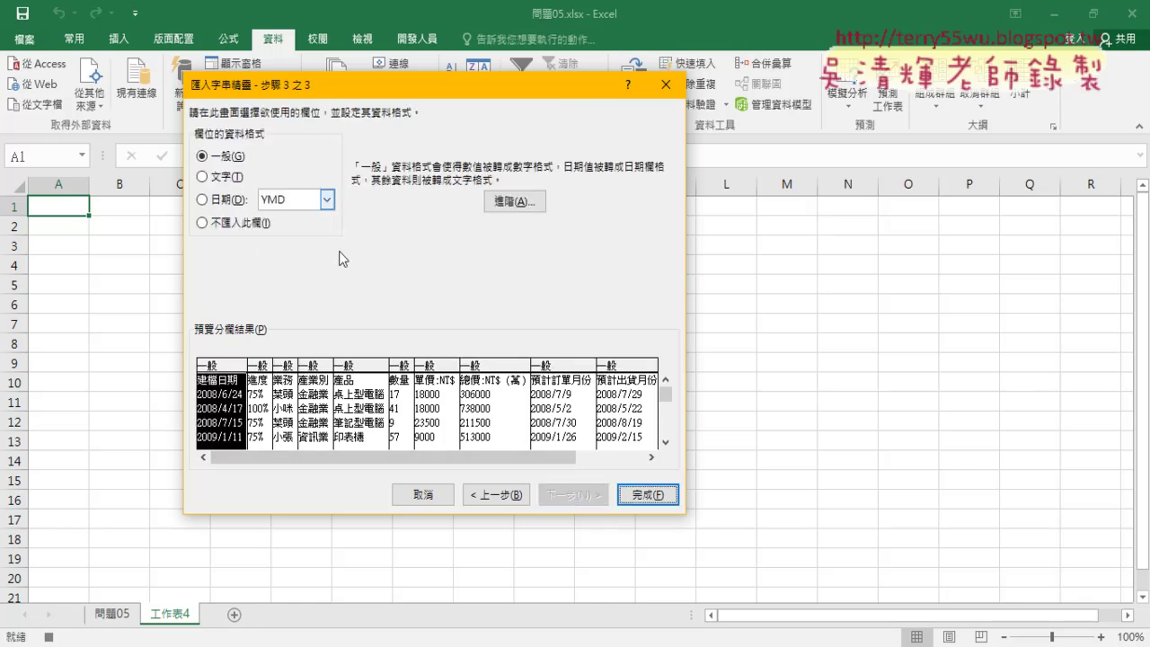
click(648, 499)
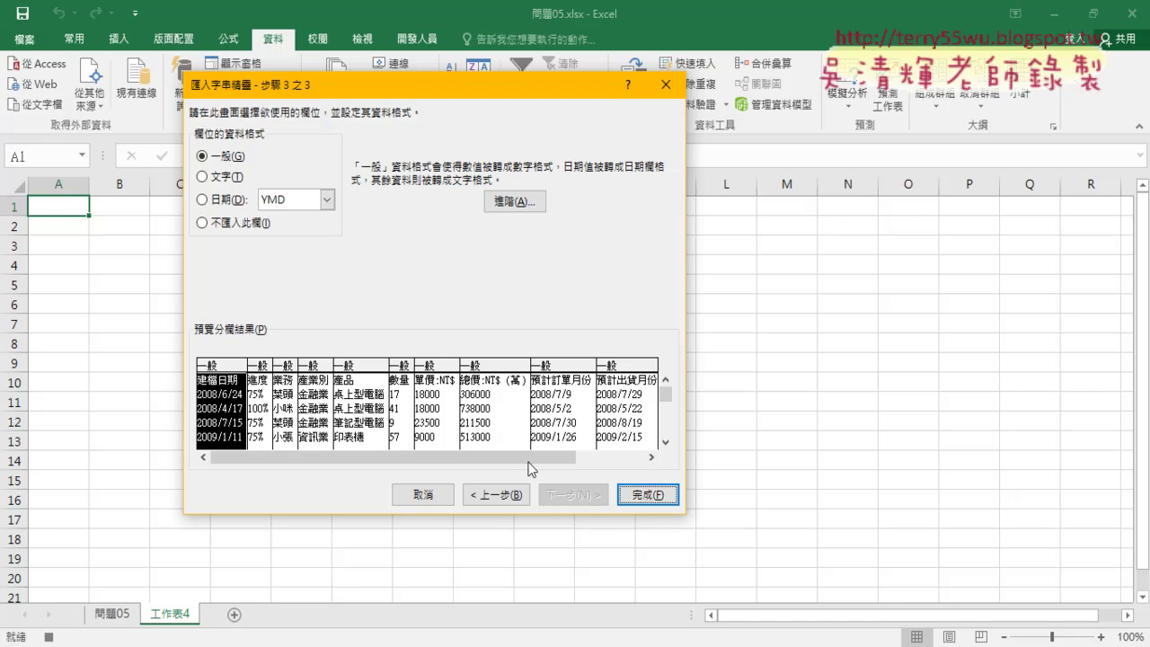
click(645, 496)
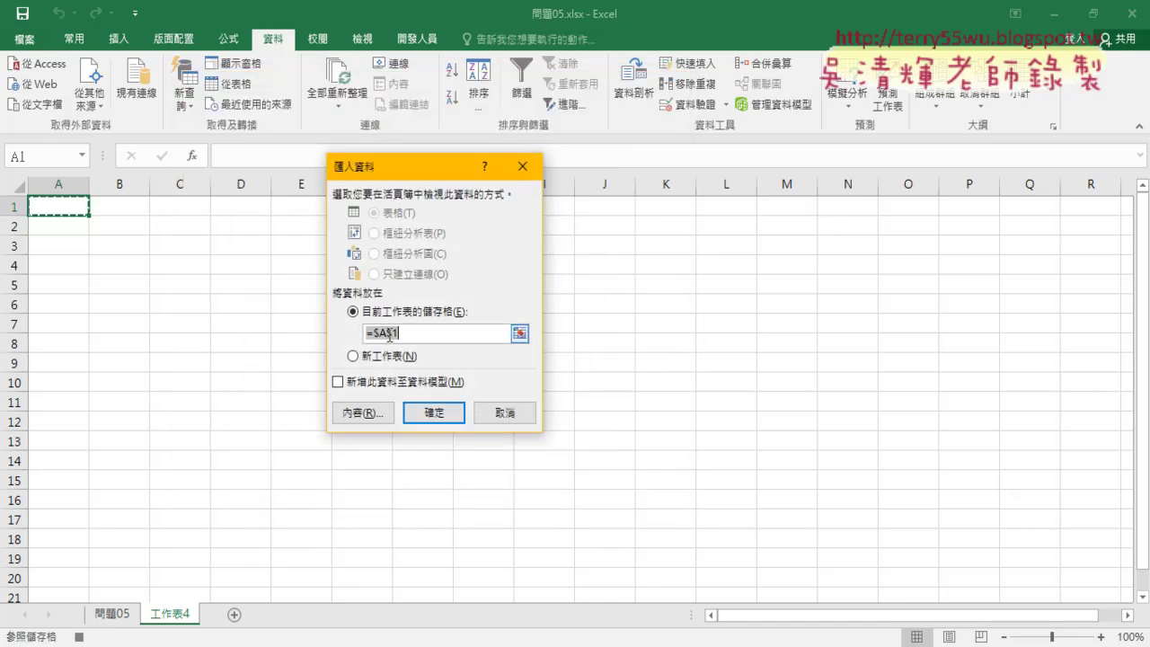
- Import the data at cell $A$1, then stop the macro recording on 開發人員
click(439, 418)
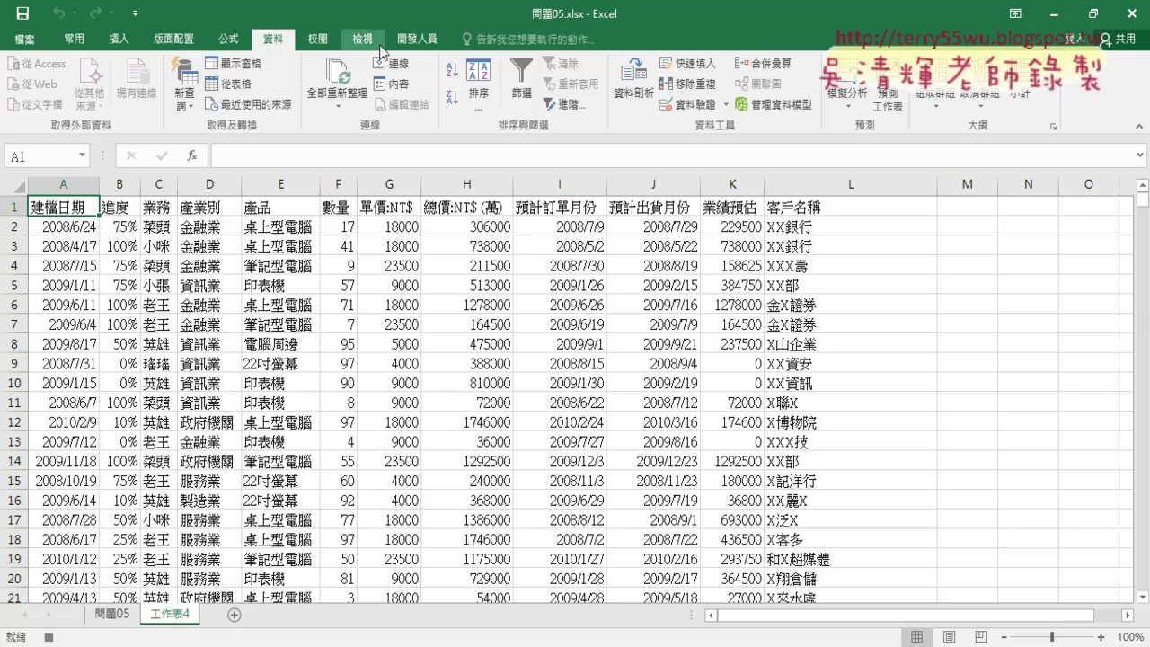
click(406, 40)
click(137, 65)
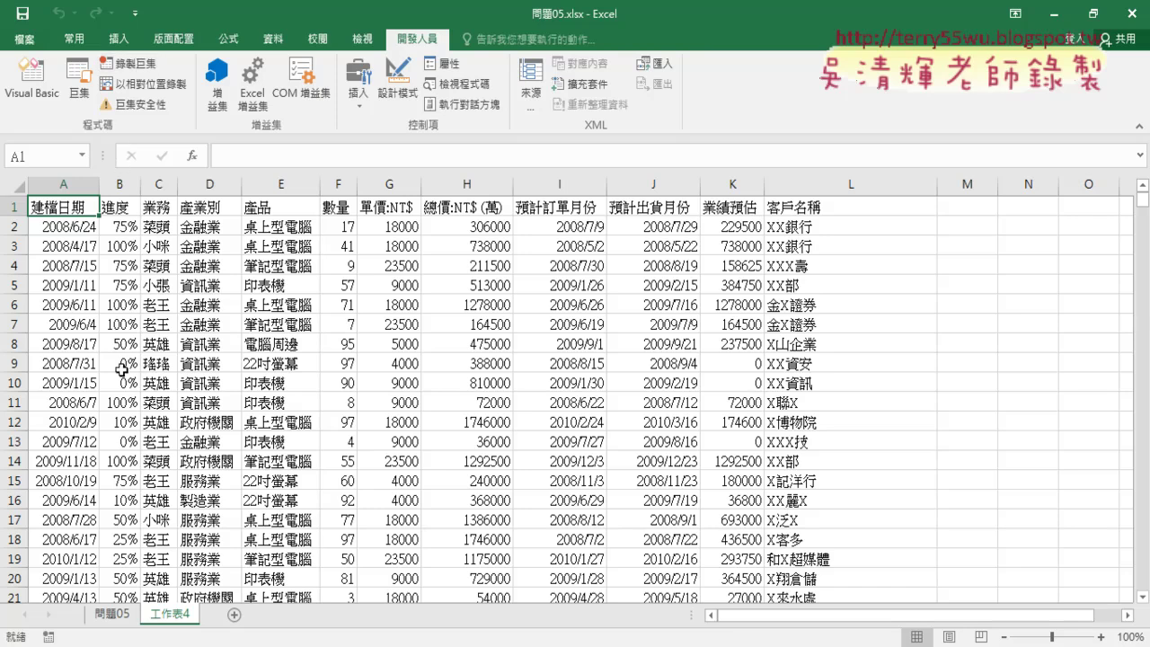
- Open the VBA editor and review the recorded macro code in Module2
click(32, 77)
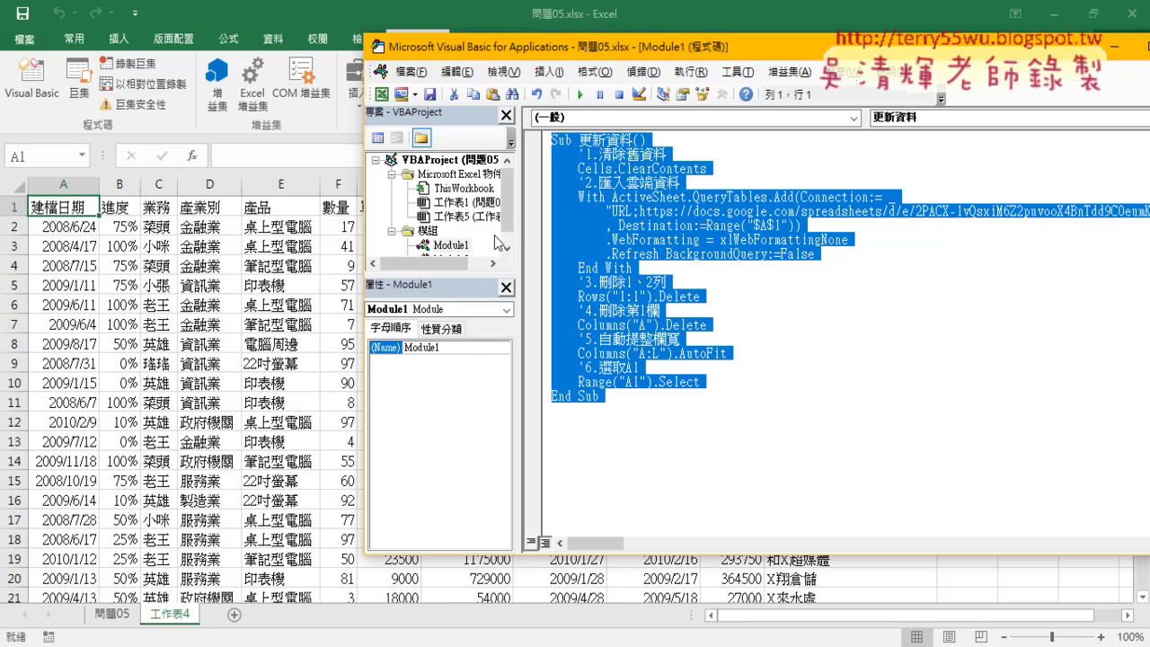
scroll(506, 215, down, 1)
double_click(451, 245)
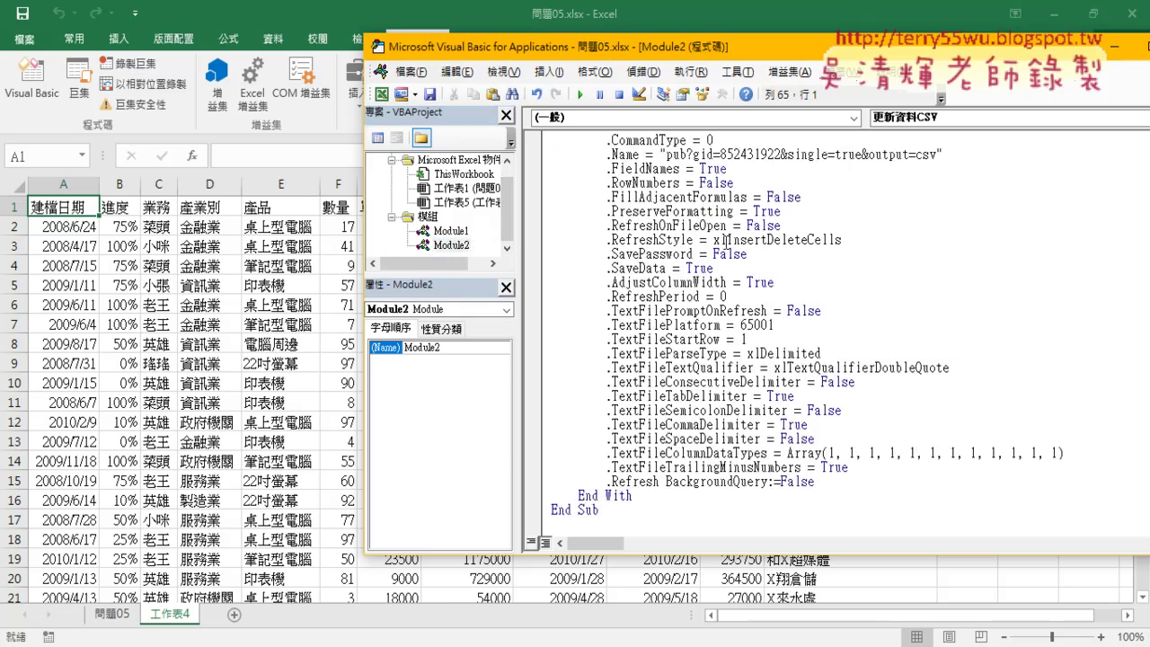
scroll(726, 242, down, 4)
scroll(722, 278, down, 2)
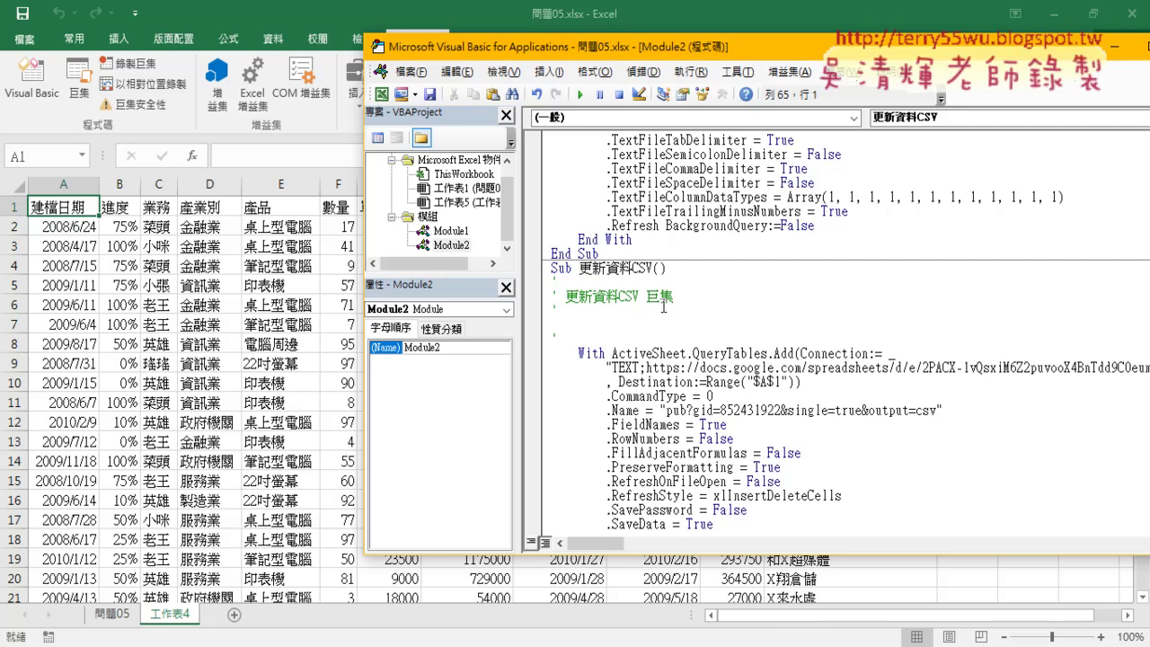
scroll(663, 307, down, 15)
scroll(663, 306, up, 15)
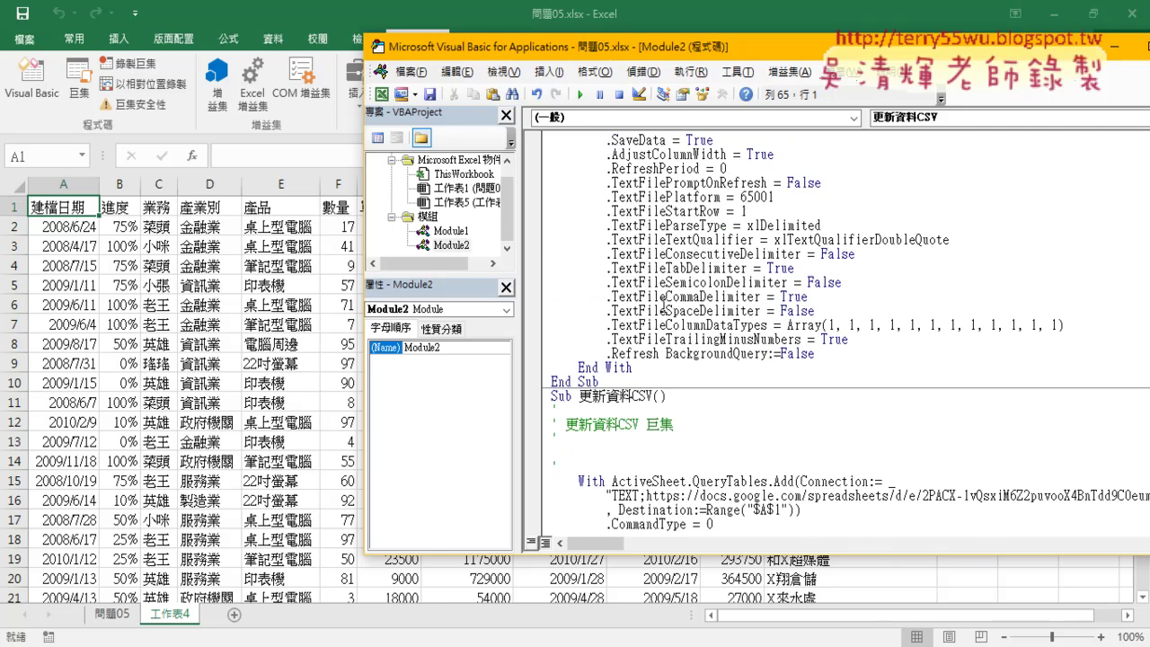
- Replace the 更新資料_CSV code with the recorded macro, then open Module1's 更新資料
key(ctrl+a)
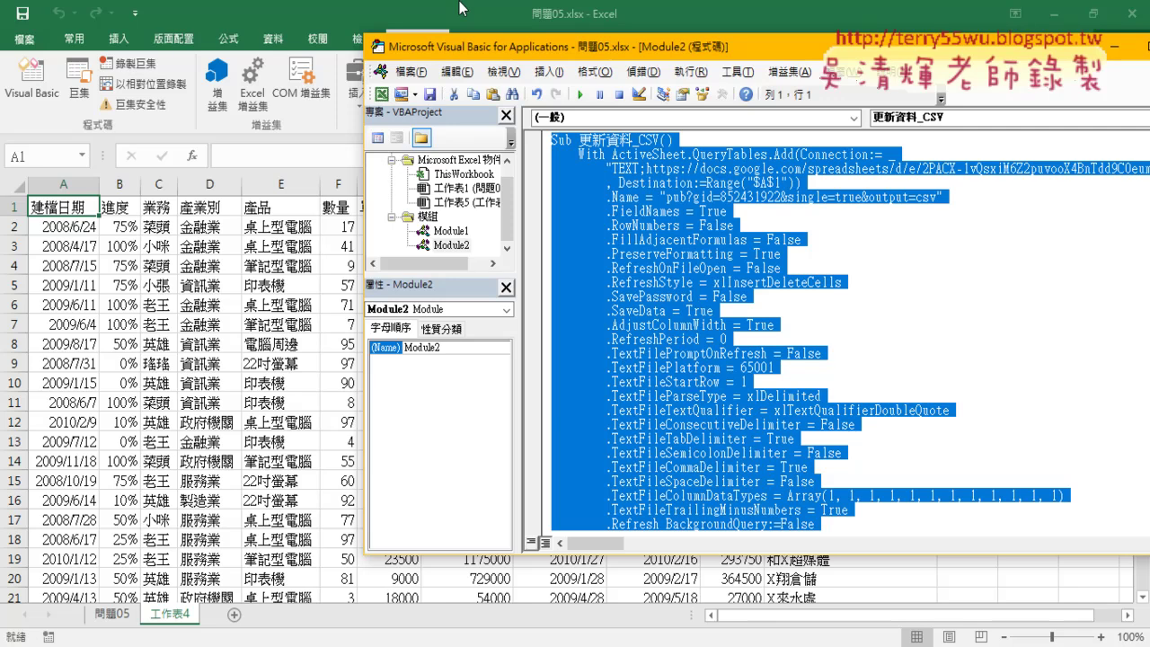
key(ctrl+v)
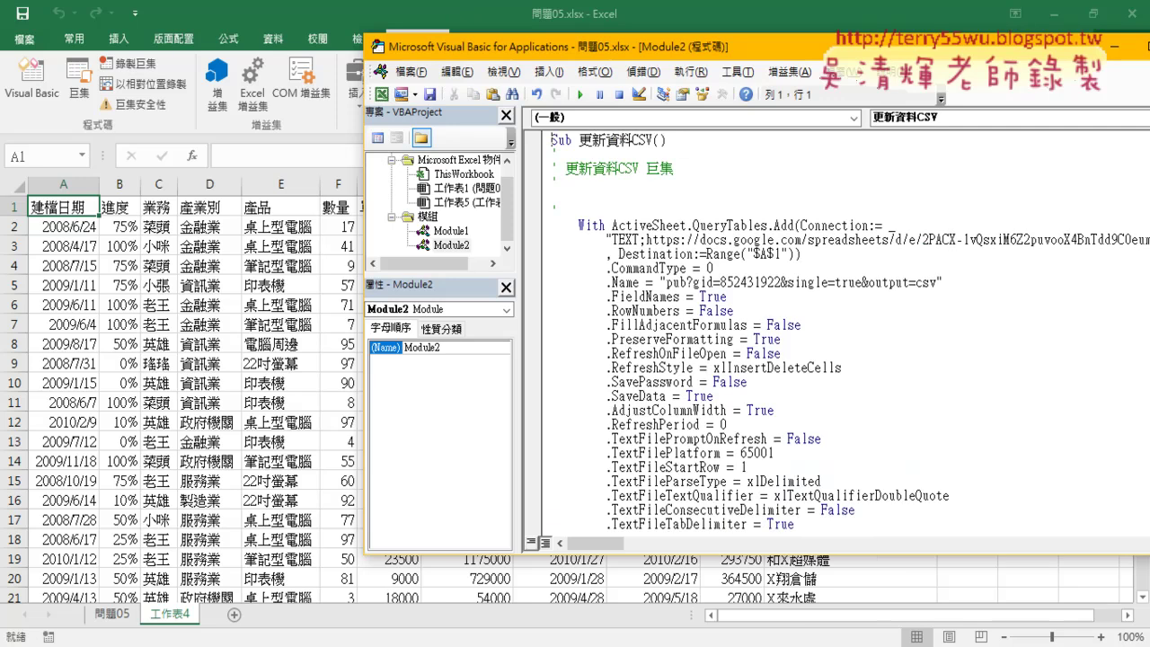
double_click(451, 231)
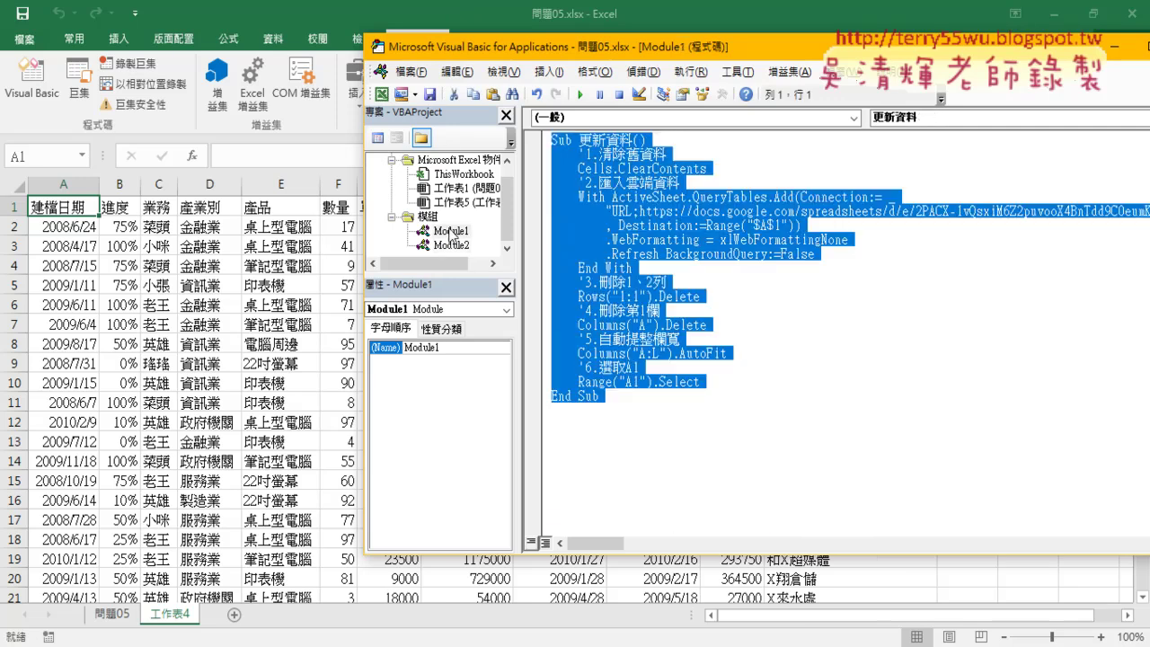
- Put Module1's '1.清除舊資料 and Cells.ClearContents lines atop 更新資料CSV, then add a '2. comment
click(626, 221)
drag(710, 169, 550, 155)
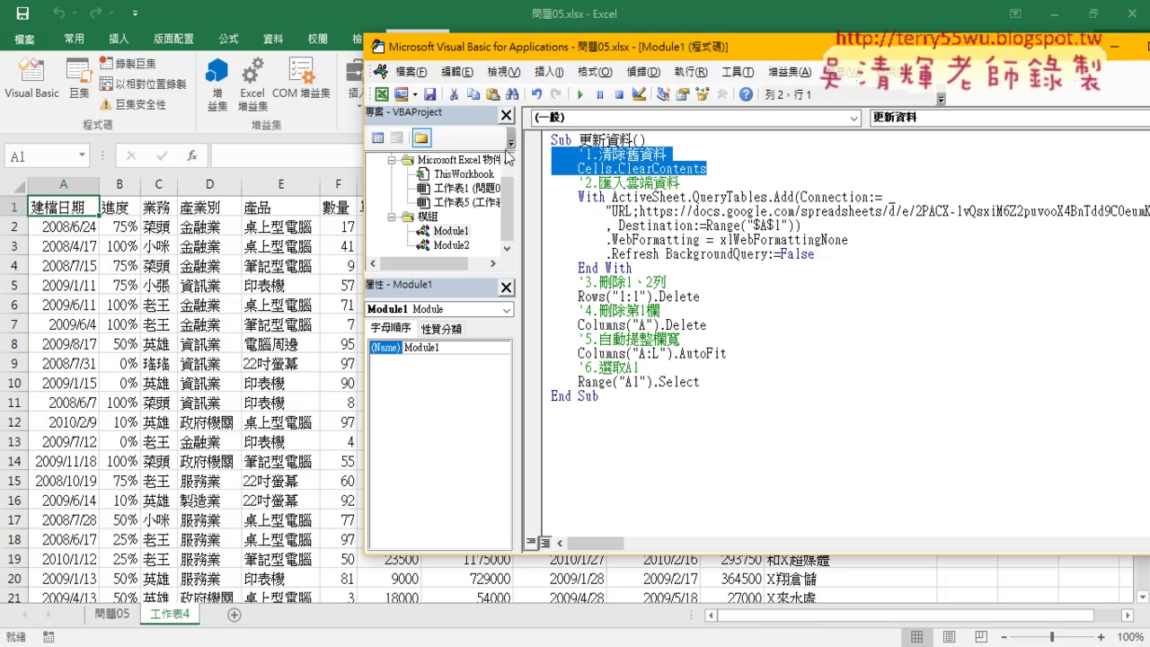
double_click(451, 245)
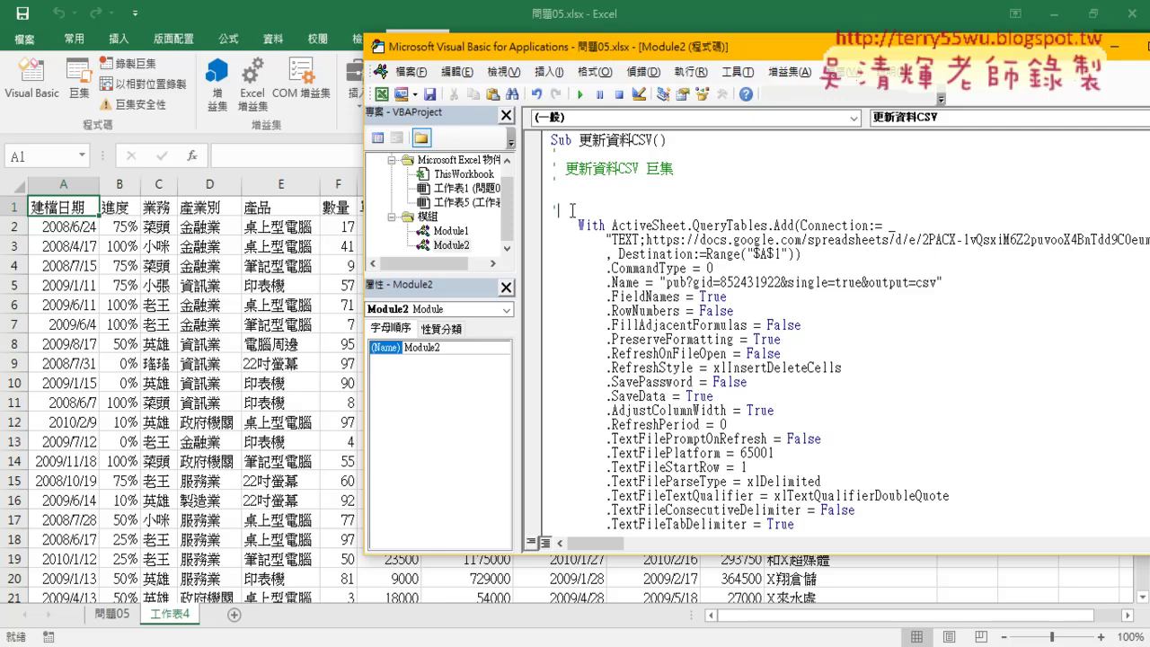
drag(580, 207, 549, 153)
key(ctrl+v)
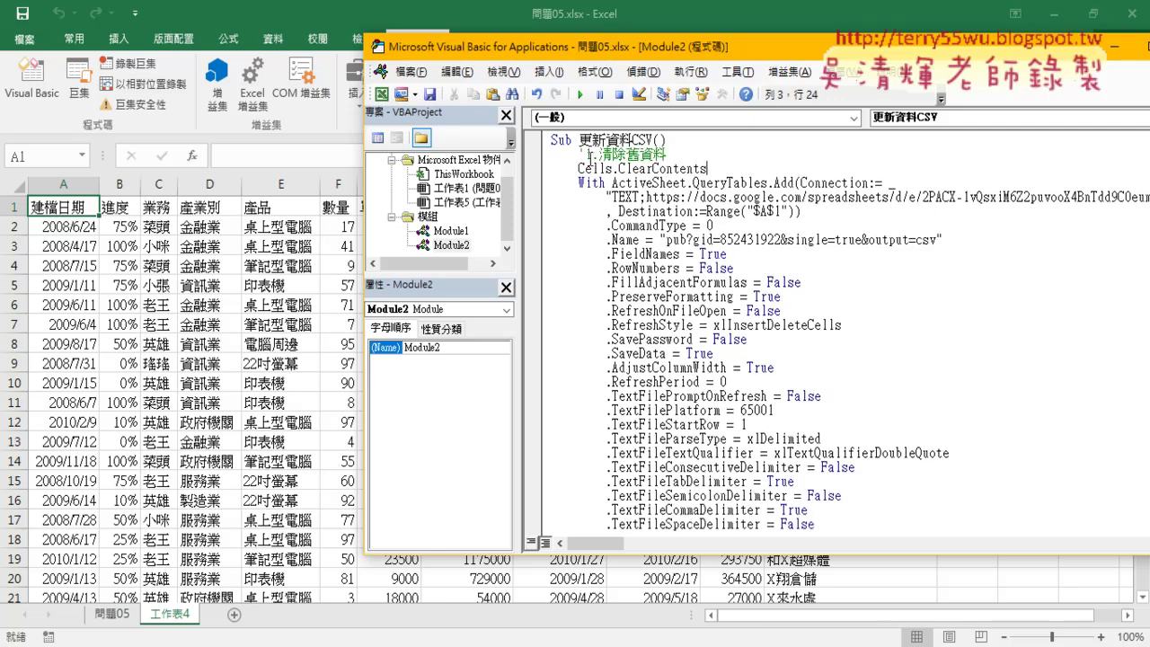
key(Return)
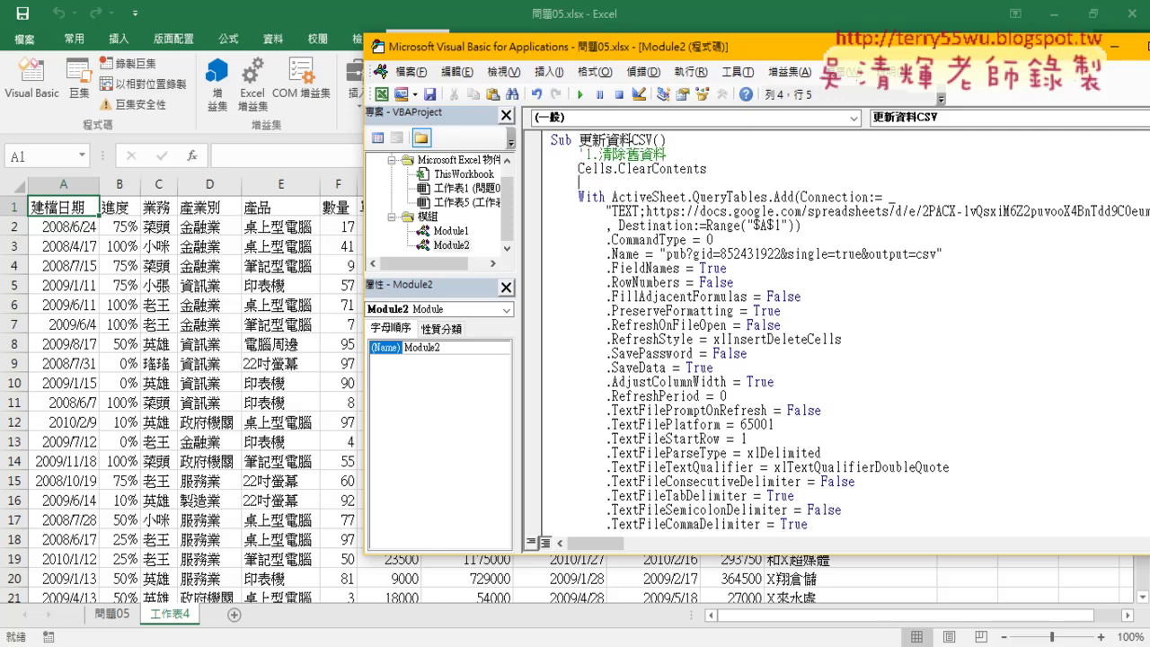
text(')
text(2.)
- Highlight the QueryTables keyword and the .CommandType = 0 line in the import code
drag(693, 197, 766, 197)
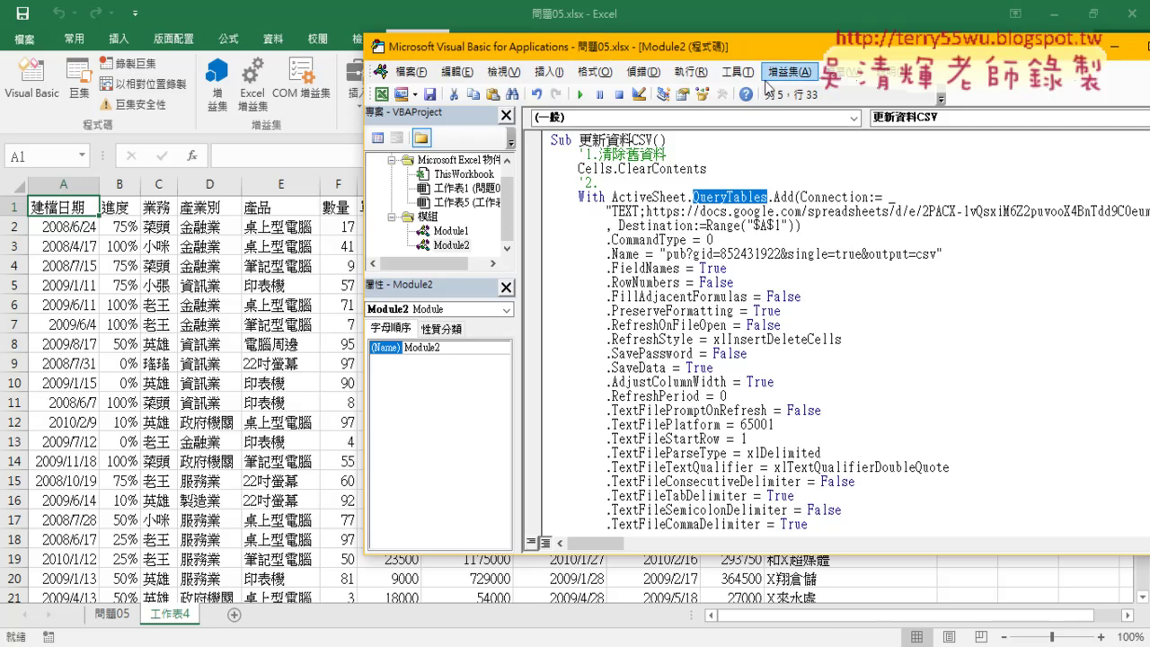
drag(797, 45, 579, 50)
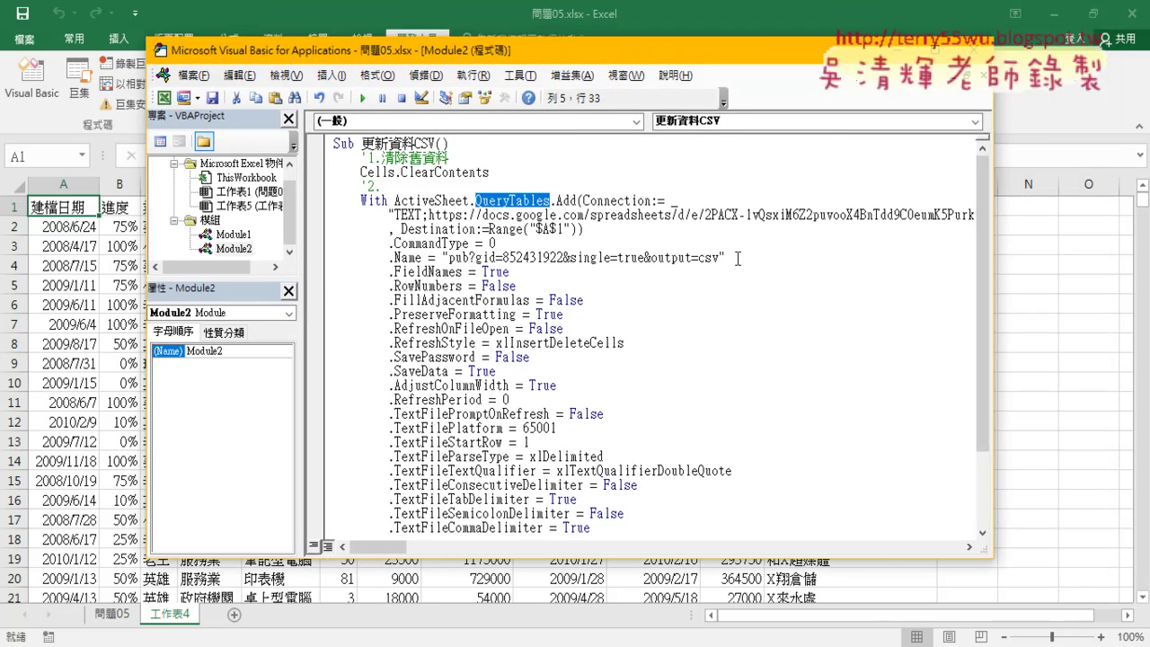
drag(501, 243, 335, 243)
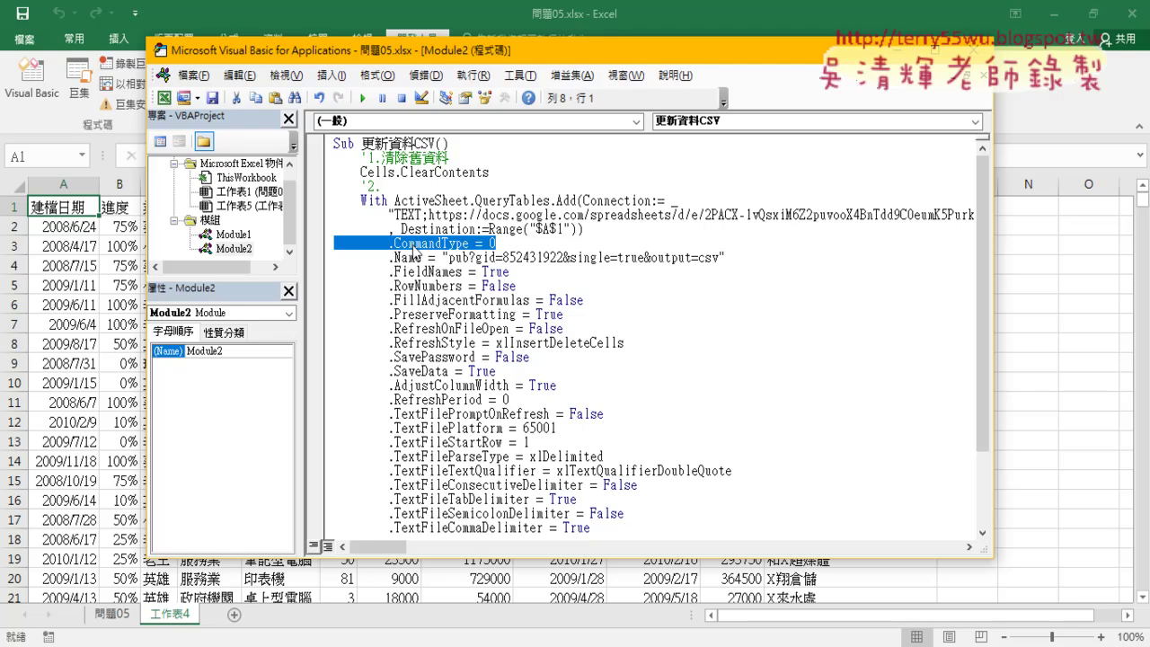
- Put an apostrophe before .CommandType = 0 so that line becomes a comment
click(390, 245)
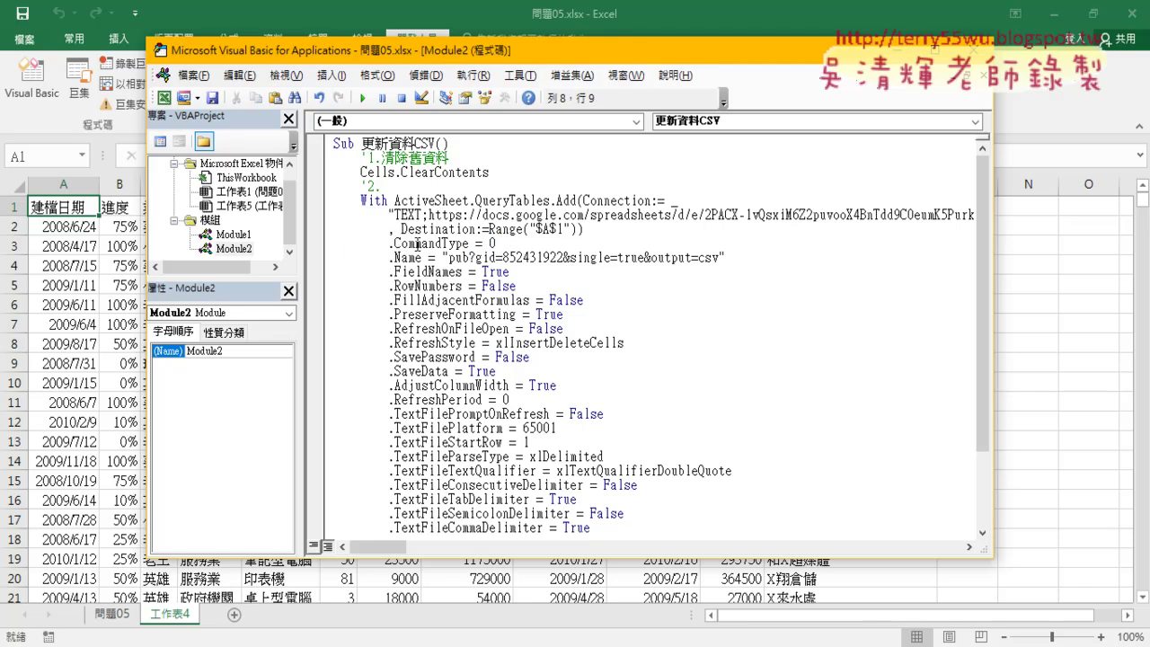
text(')
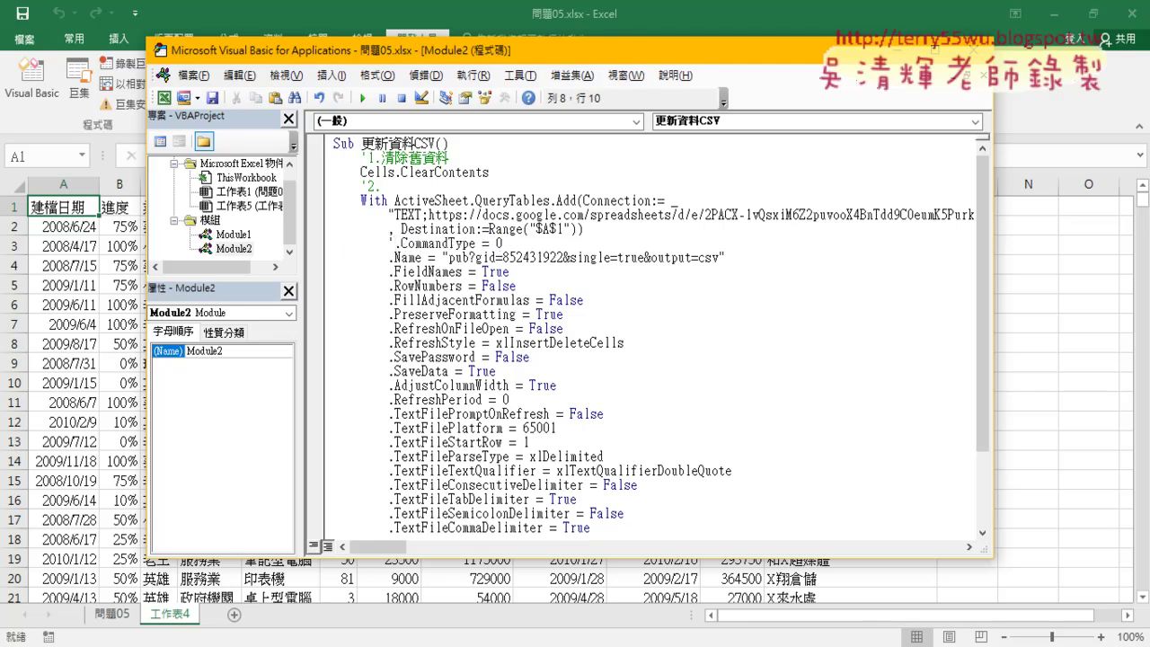
click(503, 328)
scroll(502, 315, down, 2)
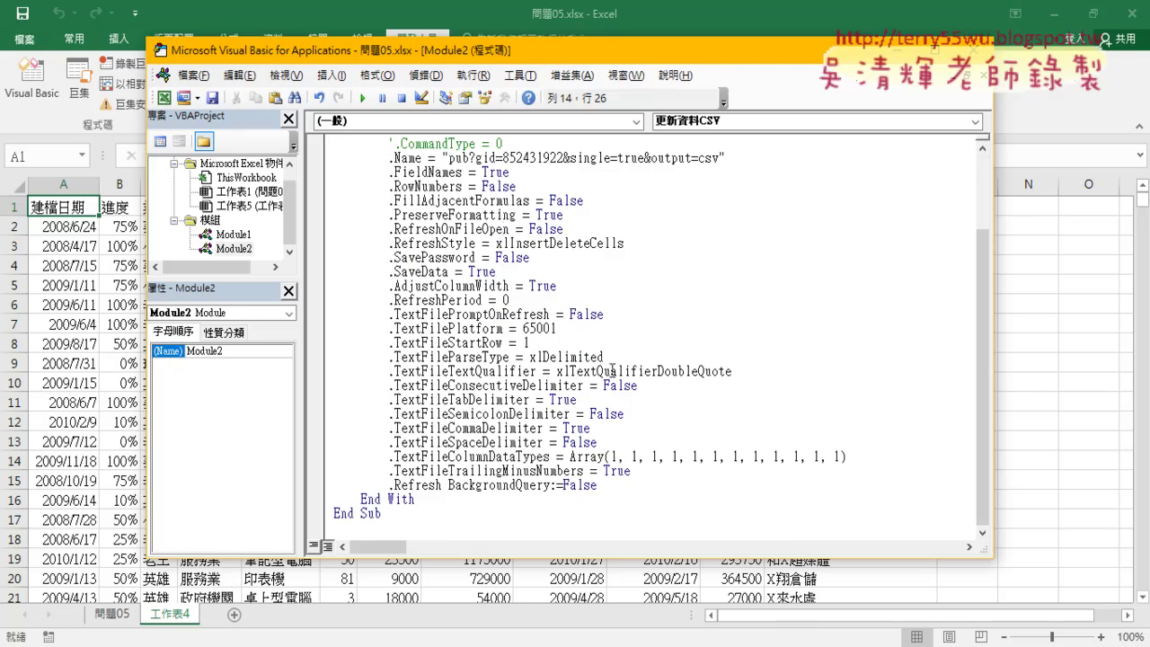
scroll(611, 370, up, 1)
scroll(608, 306, down, 1)
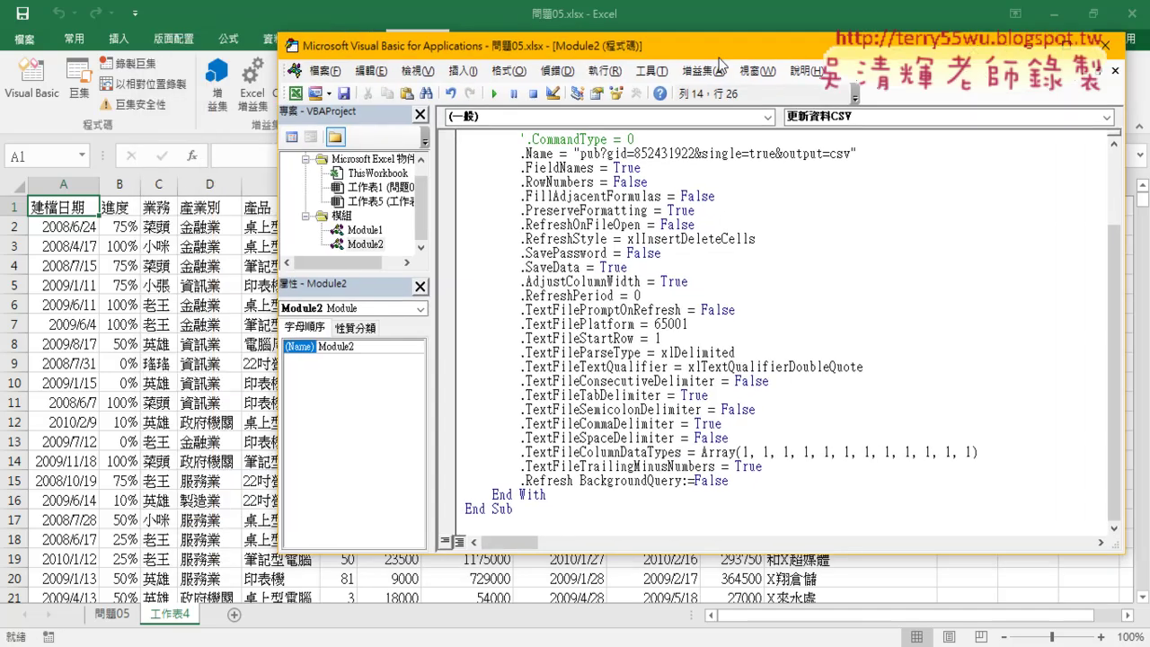
- Move the code editor back right and put the caret inside the 更新資料CSV macro
drag(592, 60, 742, 55)
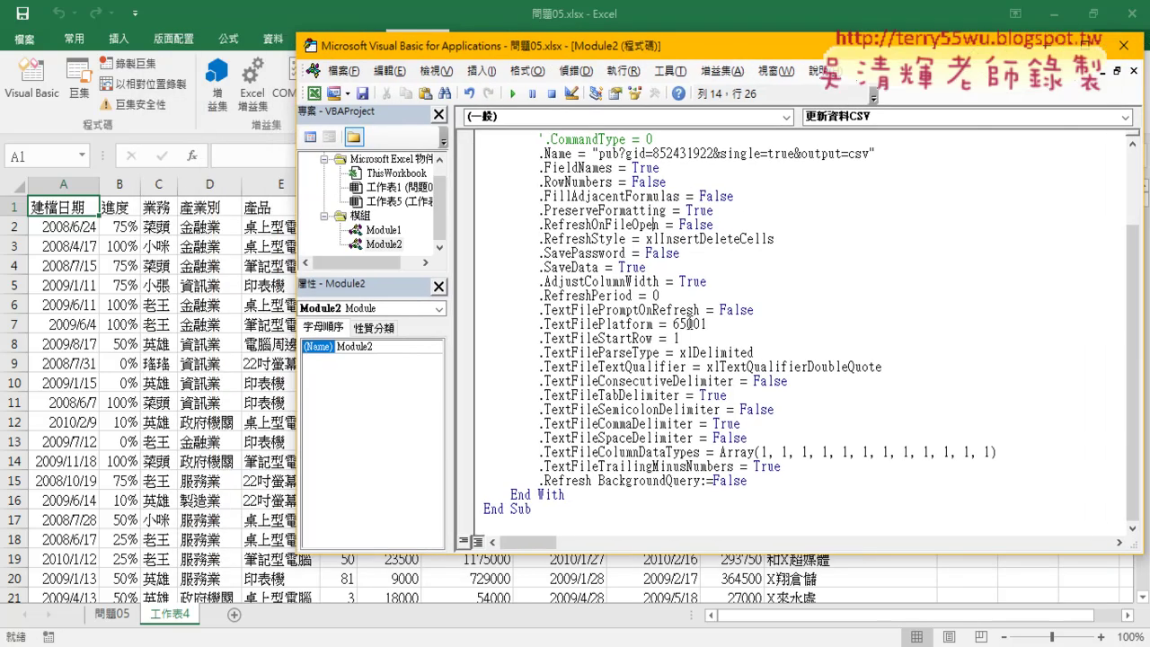
scroll(689, 323, up, 3)
click(663, 195)
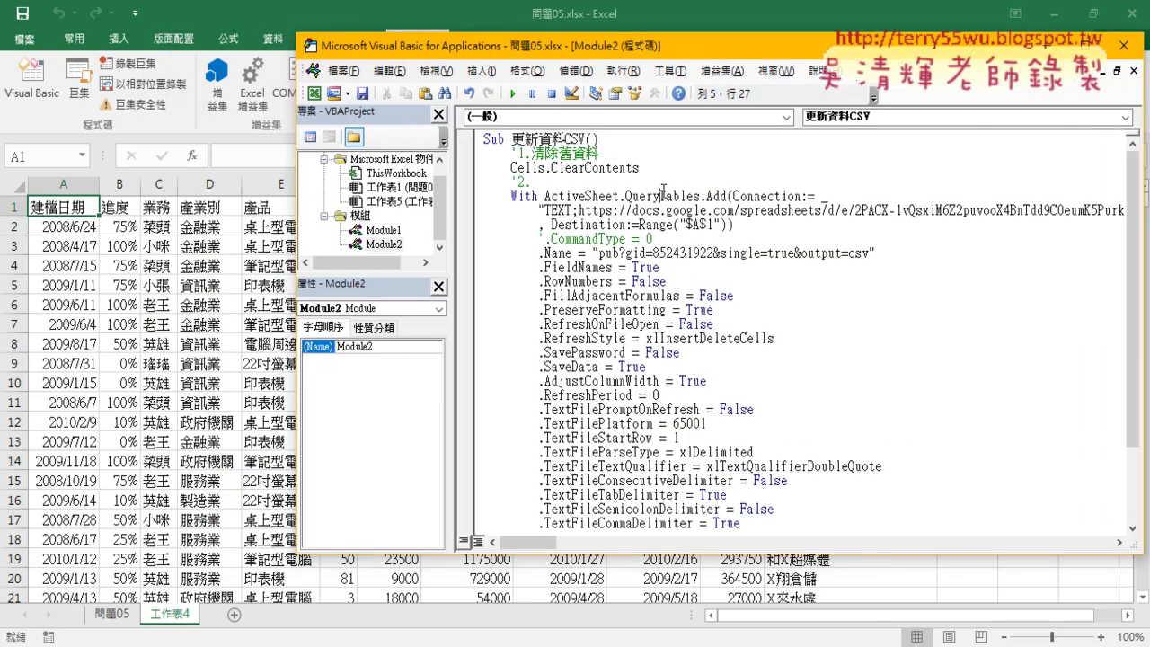
- Step through 更新資料CSV with F8, clearing 工作表4 and pausing at .Refresh BackgroundQuery:=False
key(F8)
key(F8)
key(F8)
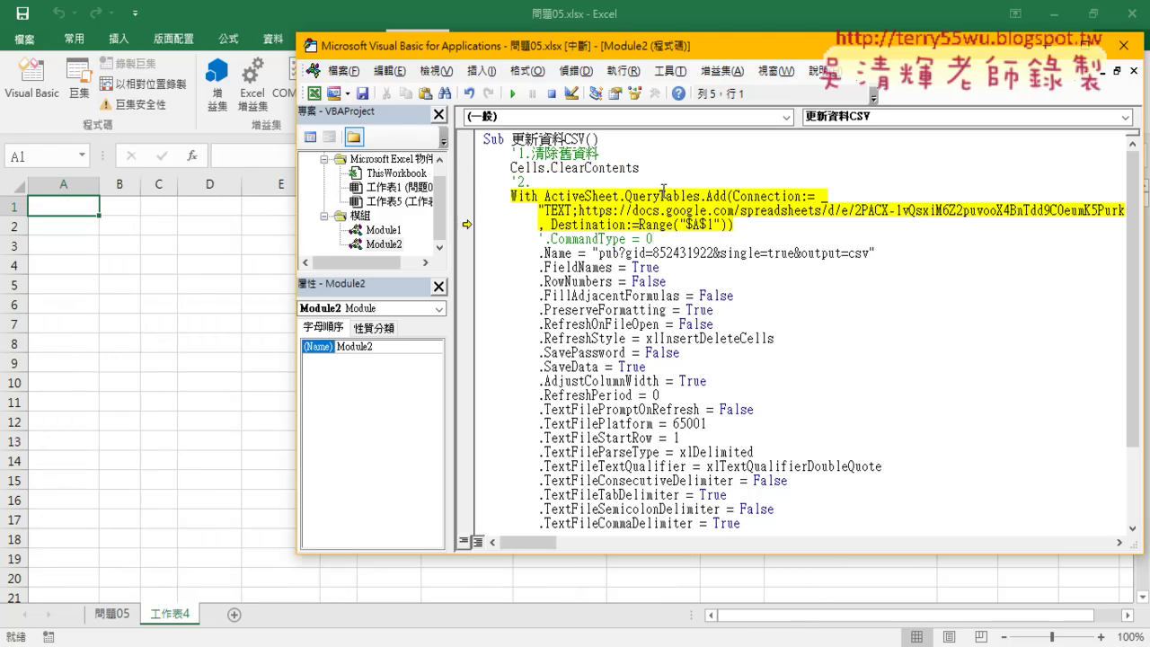
key(F8)
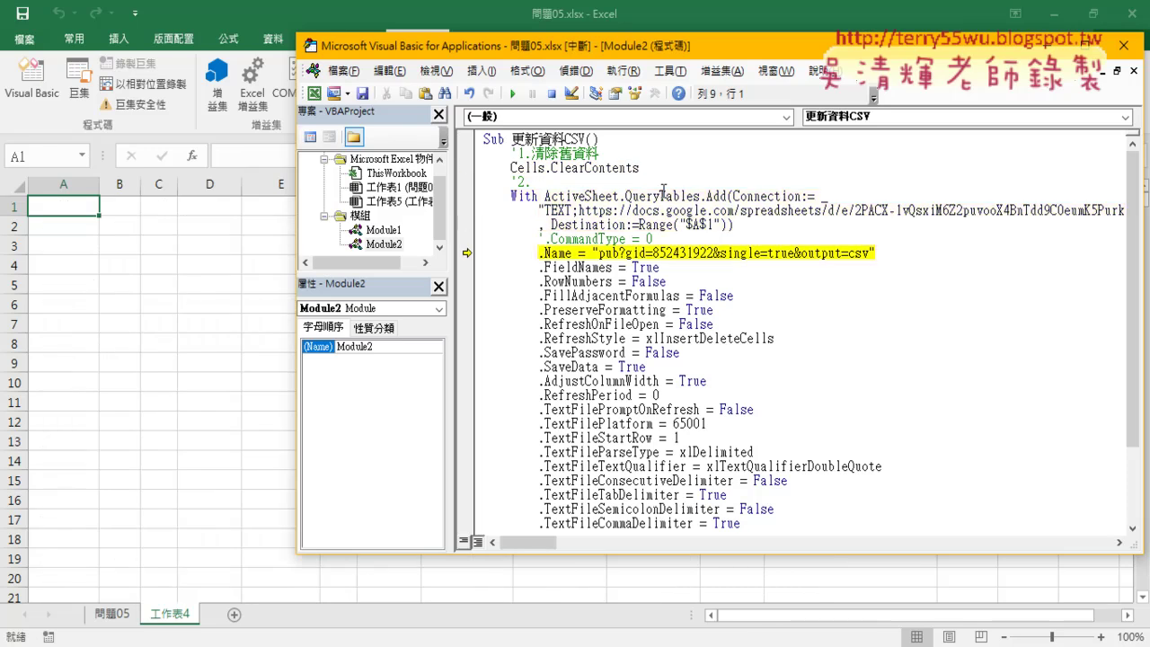
key(F8)
key(F8)
key(F8)
key(F8)
key(F8)
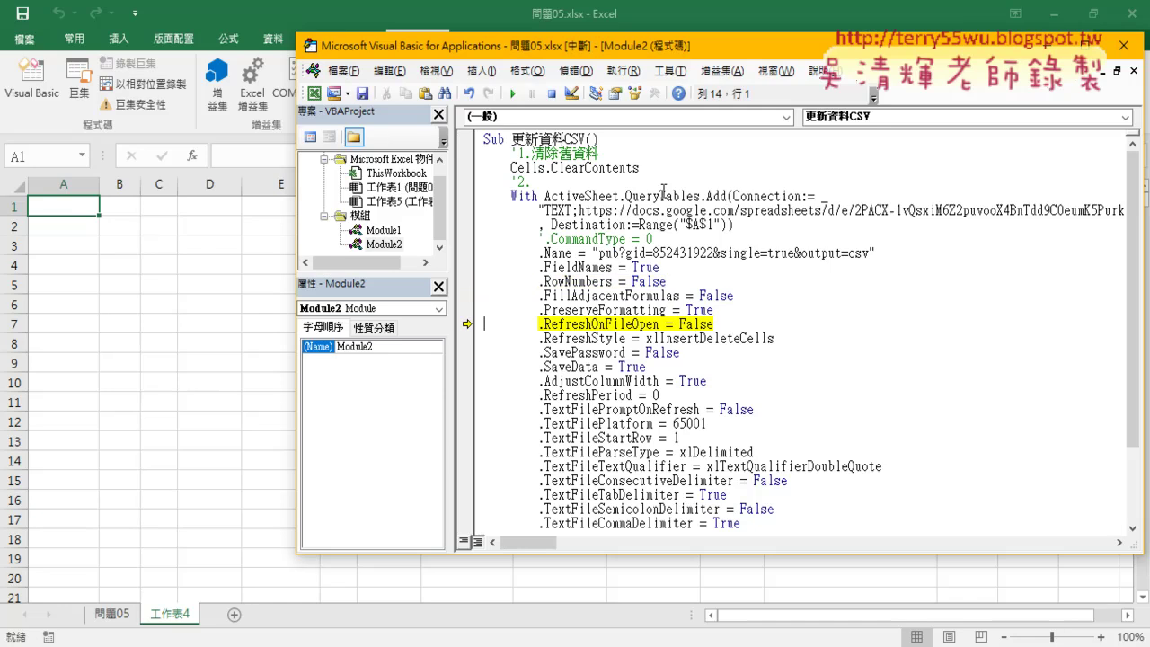
key(F8)
key(F8)
key(F8)
key(F8)
key(F8)
key(F8)
key(F8)
key(F8)
key(F8)
key(F8)
key(F8)
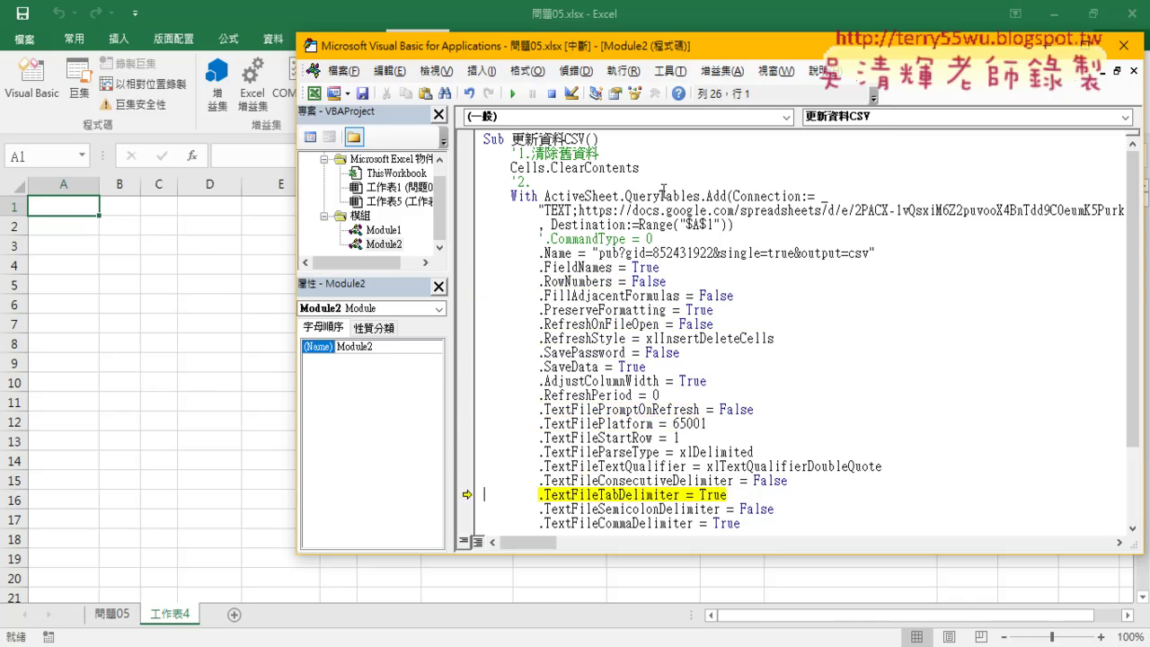
scroll(662, 192, down, 3)
scroll(658, 228, down, 4)
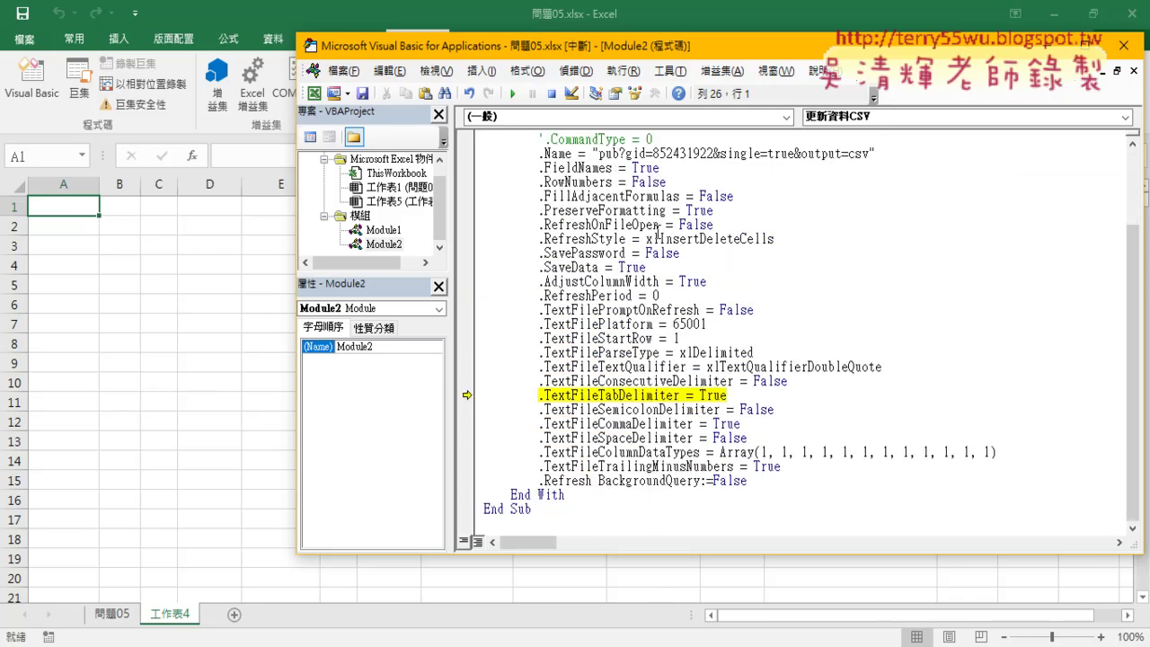
key(F8)
key(F8)
key(F8)
key(F8)
key(F8)
key(F8)
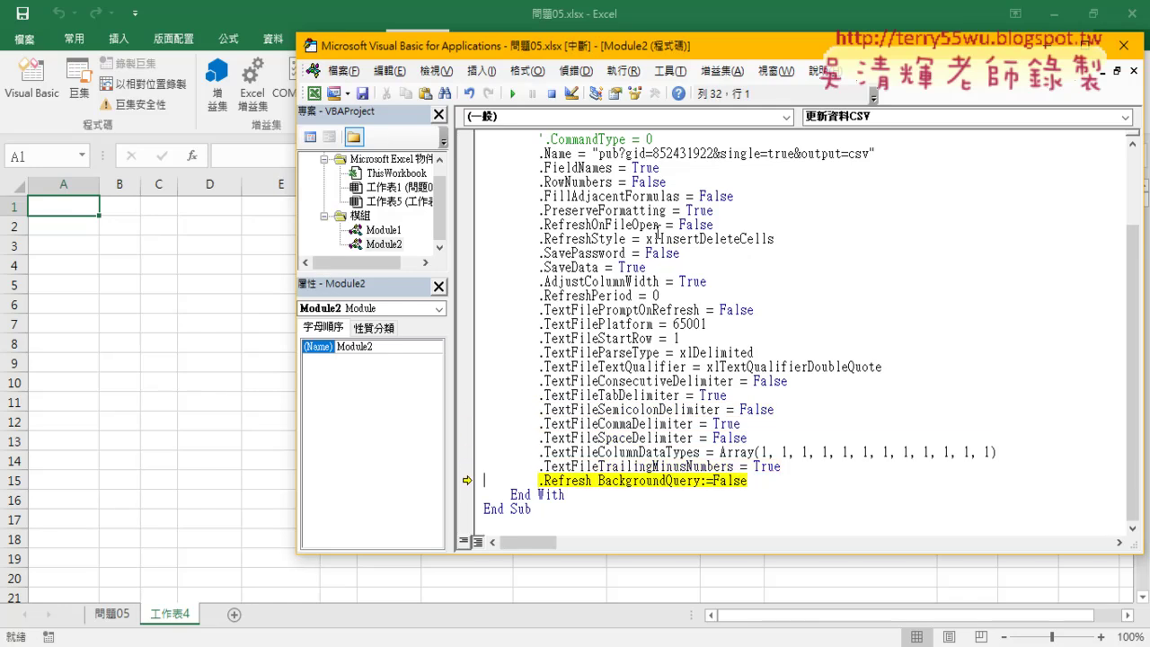
key(F8)
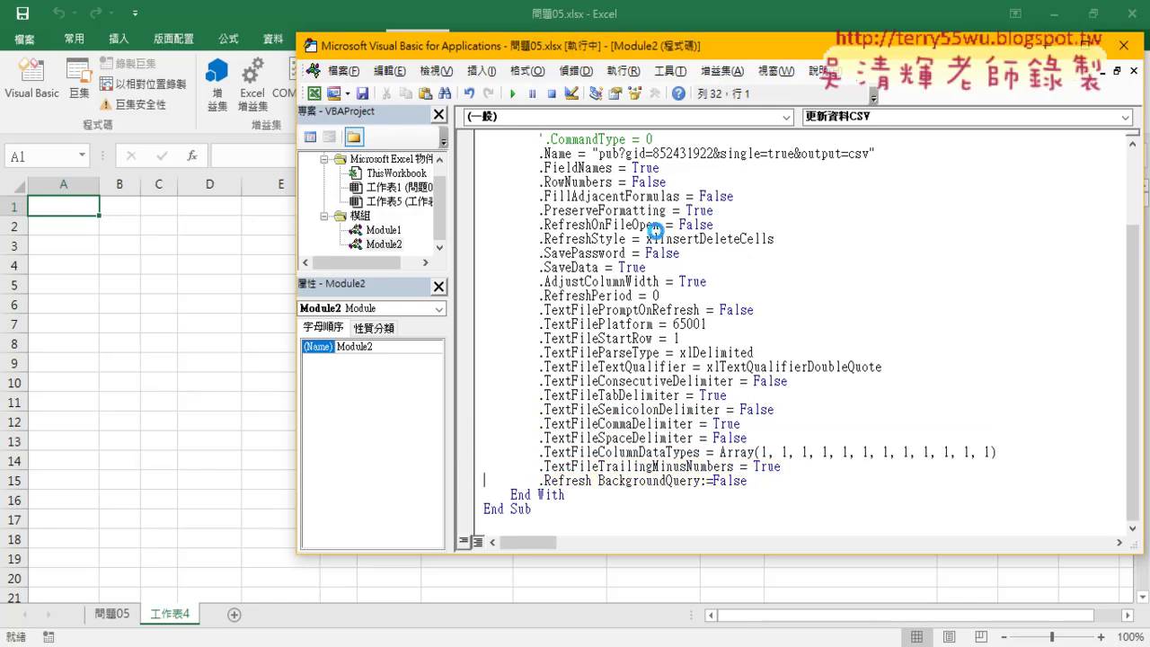